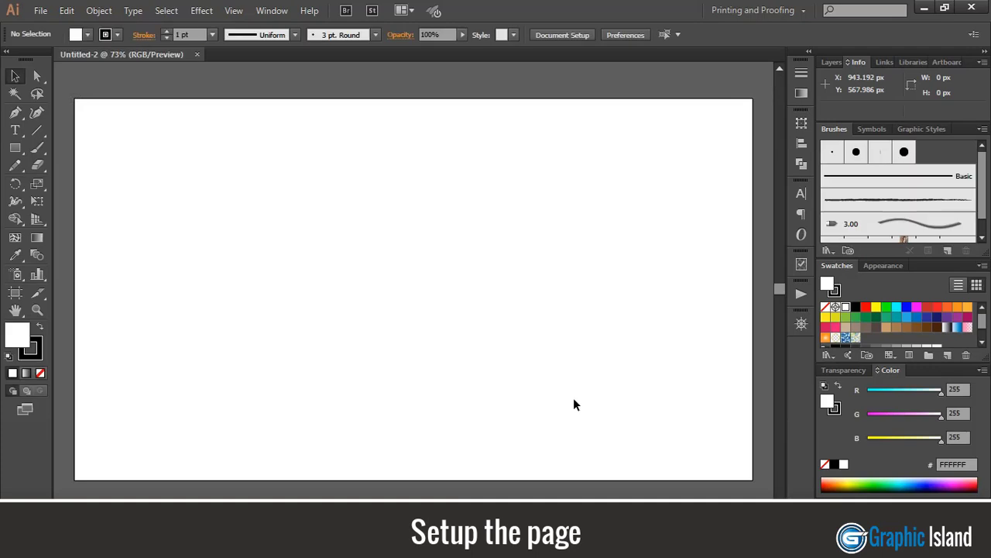
Add the text "Rent-a-Bus" on the artboard and scale it up to about 155 pt
left_click(15, 129)
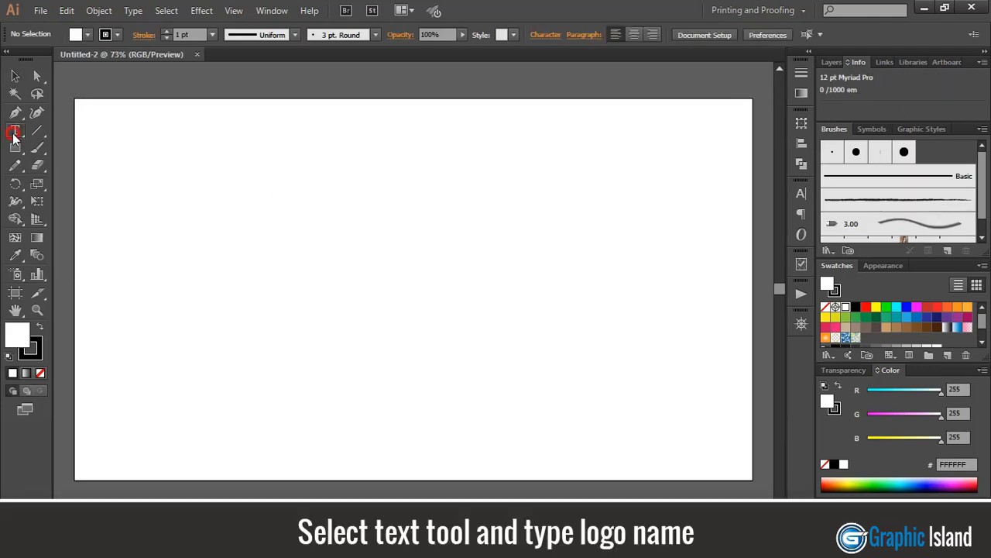
left_click(266, 256)
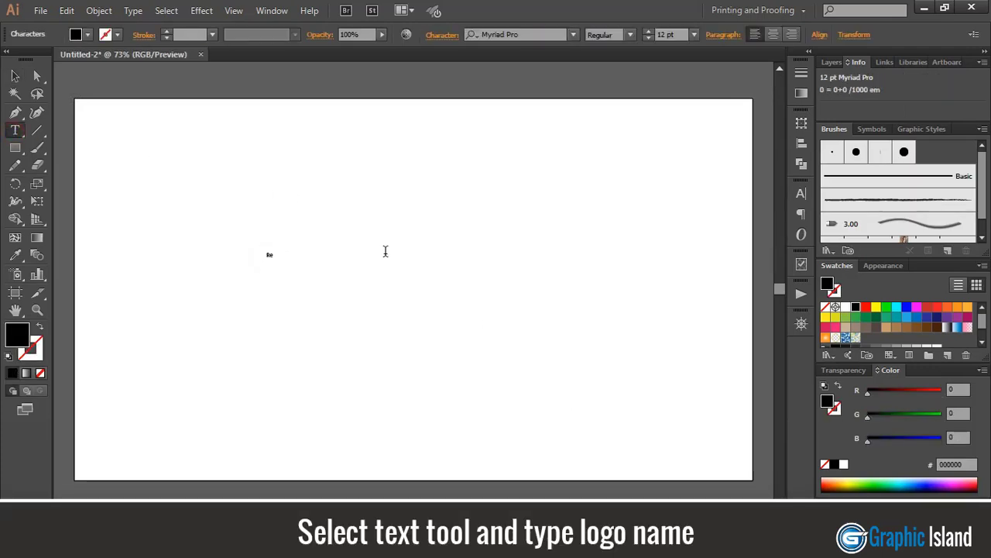
type("Rent-a-Bus")
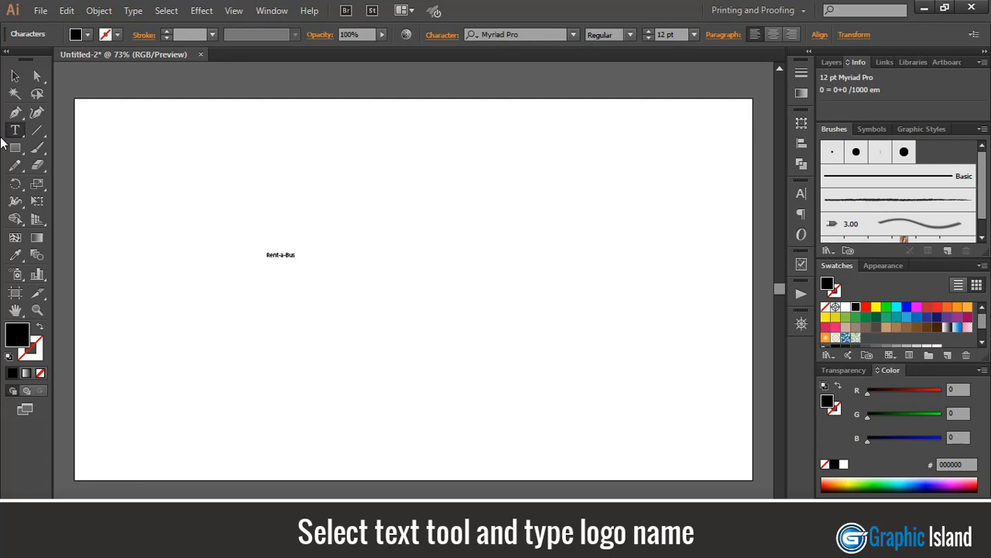
left_click(15, 76)
left_click_drag(296, 261, 457, 304)
Set the Rent-a-Bus text in the ConthraxSb-Regular font and stretch it vertically to about 203 px high
left_click(507, 35)
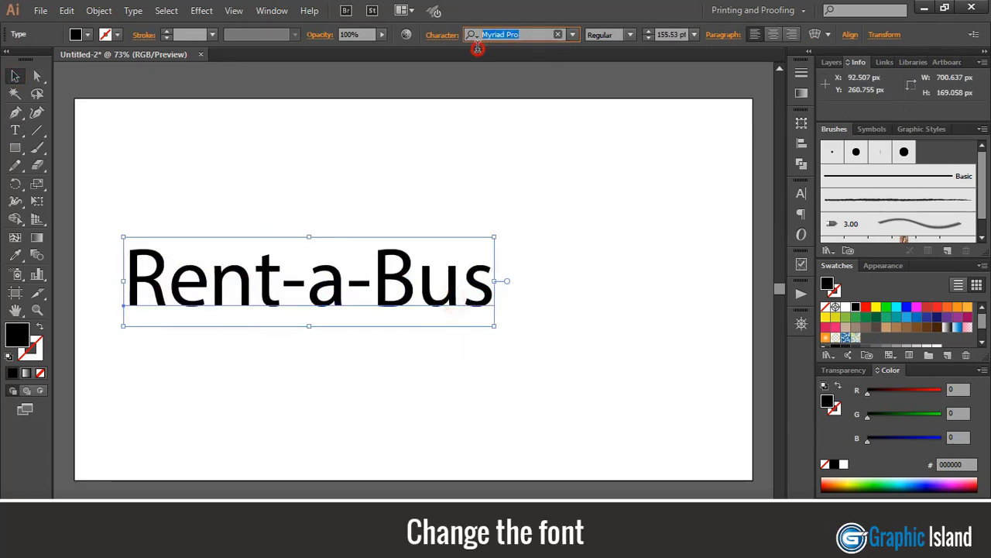
type("cont")
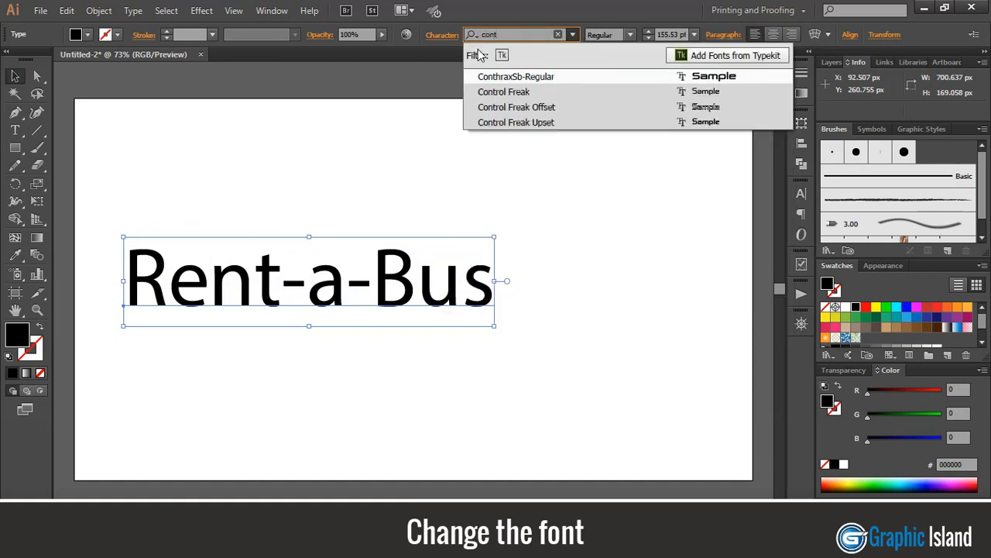
left_click(556, 78)
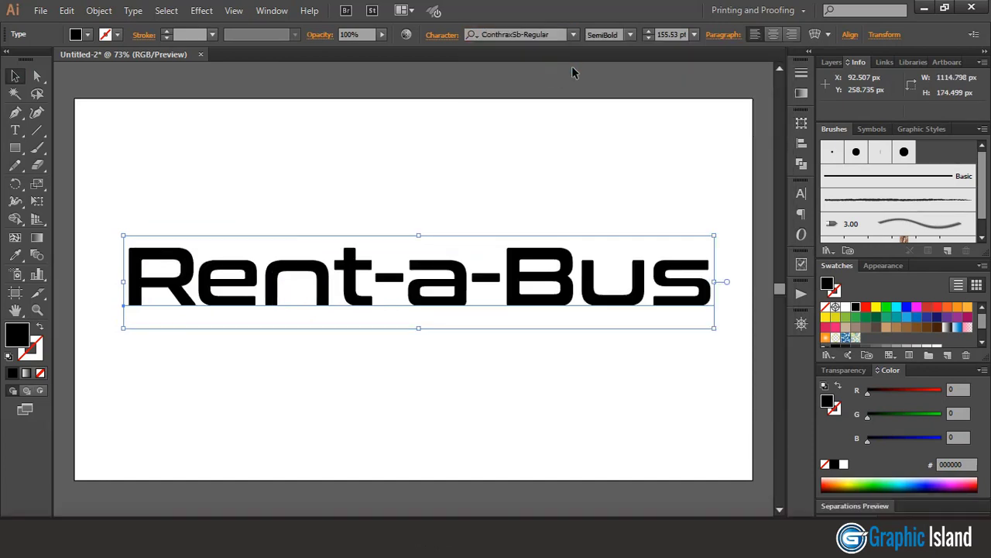
left_click_drag(421, 330, 419, 344)
Expand the Rent-a-Bus text into outlines and deselect it
left_click(103, 14)
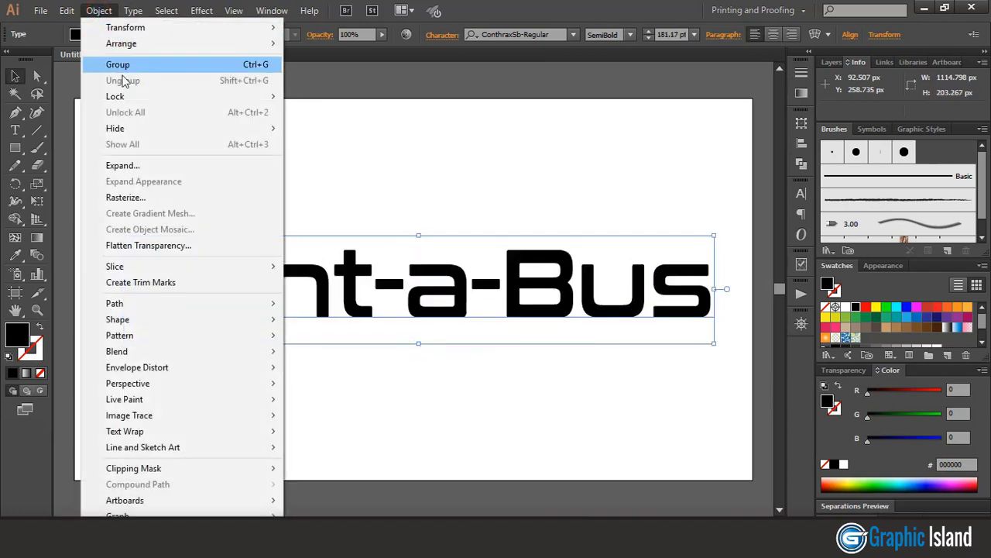
left_click(129, 163)
key("Return")
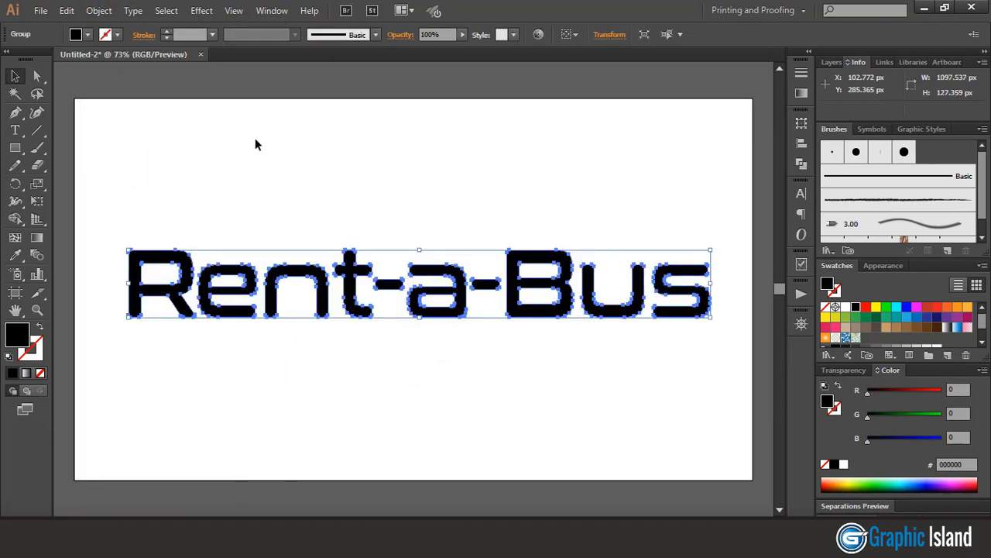
left_click(160, 138)
Draw a slanted Pen guide line about 41 px wide and 196 px high at the R and copy it beside the final s
left_click(16, 115)
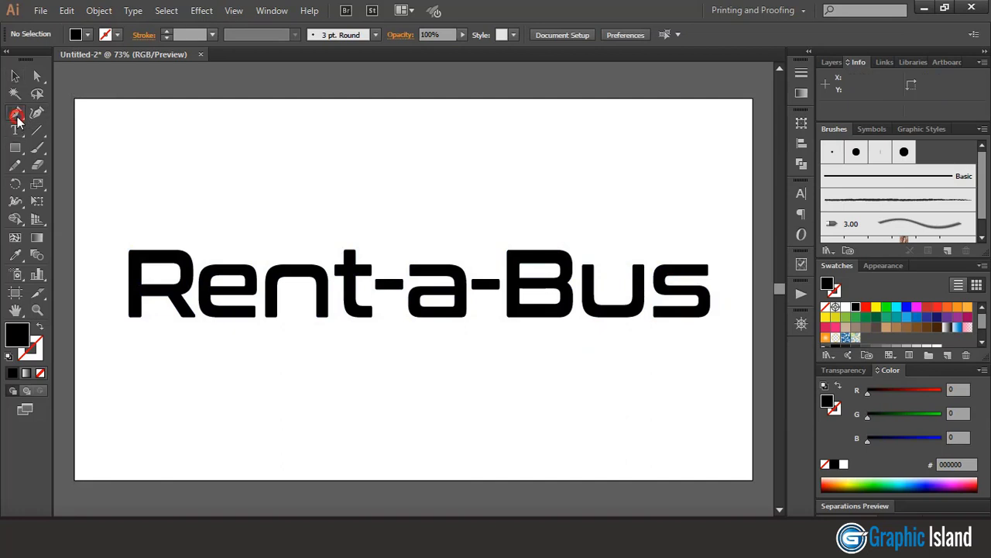
left_click(122, 319)
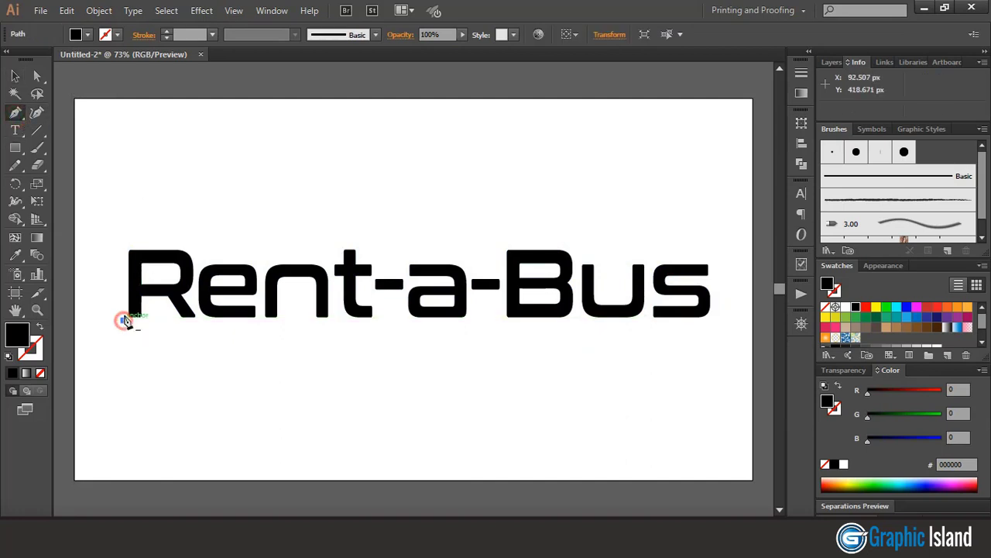
left_click(147, 222)
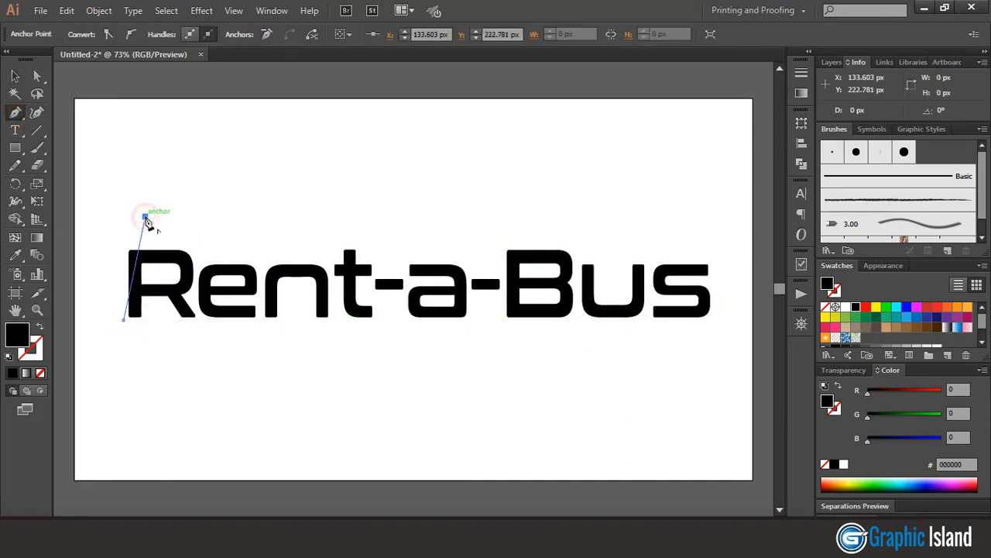
key("v")
left_click(239, 159)
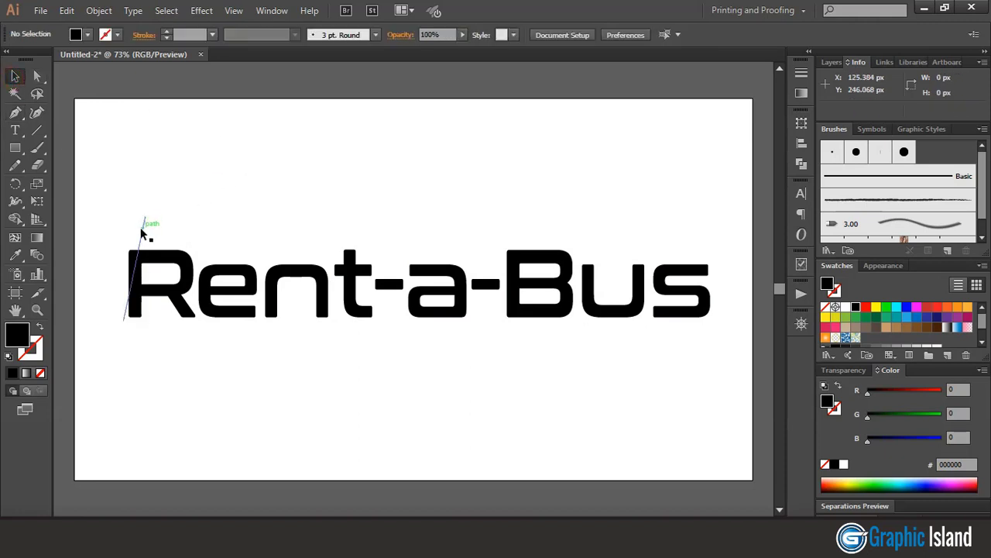
left_click_drag(145, 230, 723, 248)
left_click(440, 200)
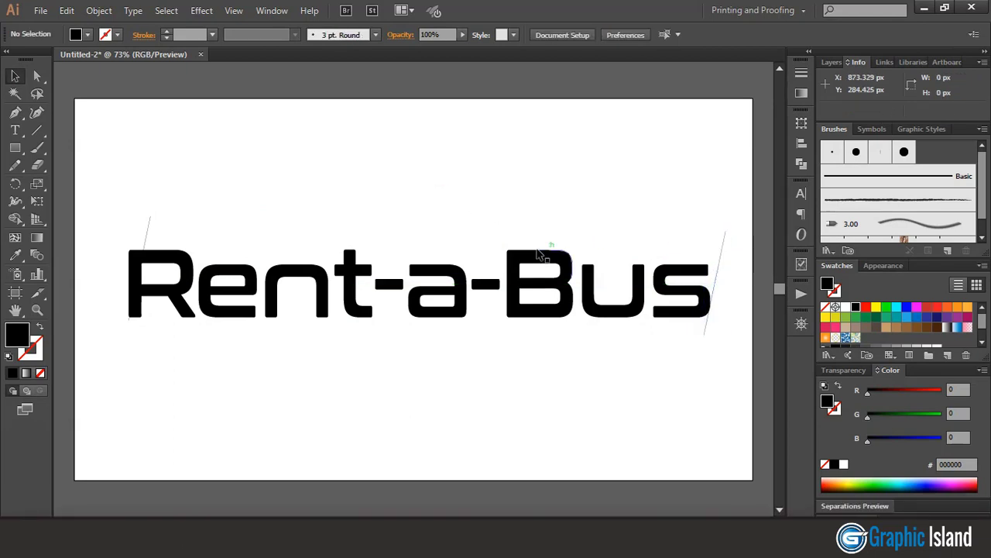
Slant the Rent-a-Bus outlines with Free Distort, moving both upper corners sideways to match the guide lines
left_click(536, 253)
left_click(37, 200)
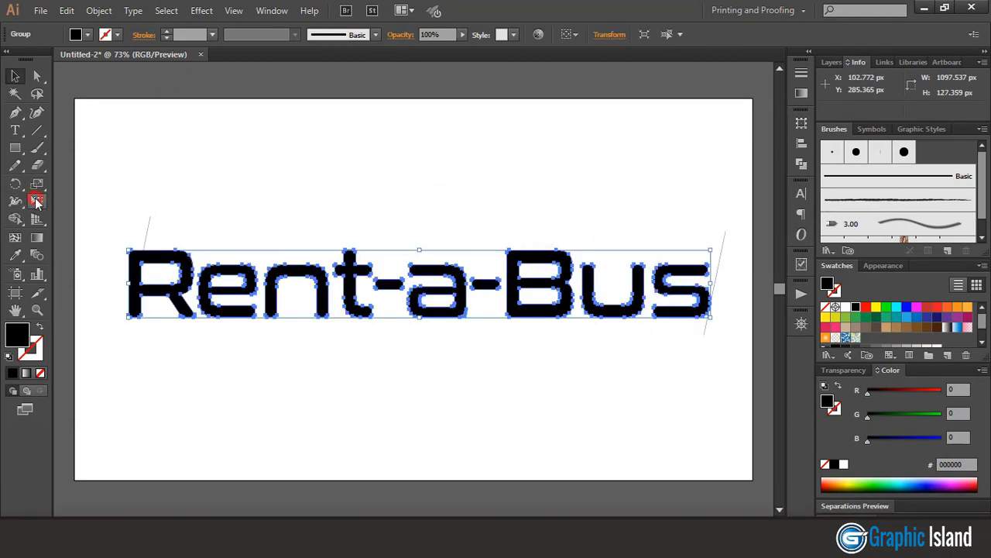
left_click(107, 250)
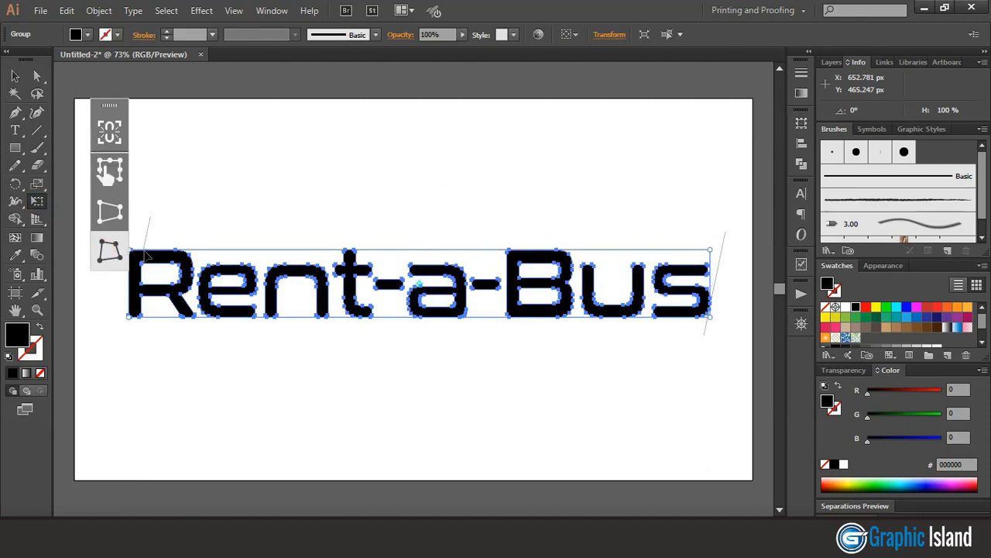
left_click_drag(713, 253, 719, 249)
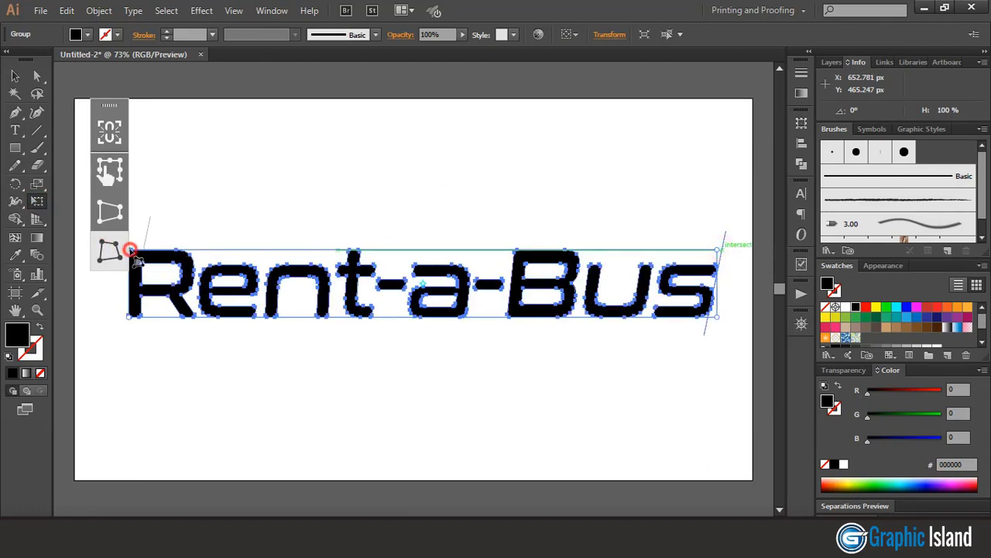
left_click_drag(130, 250, 143, 250)
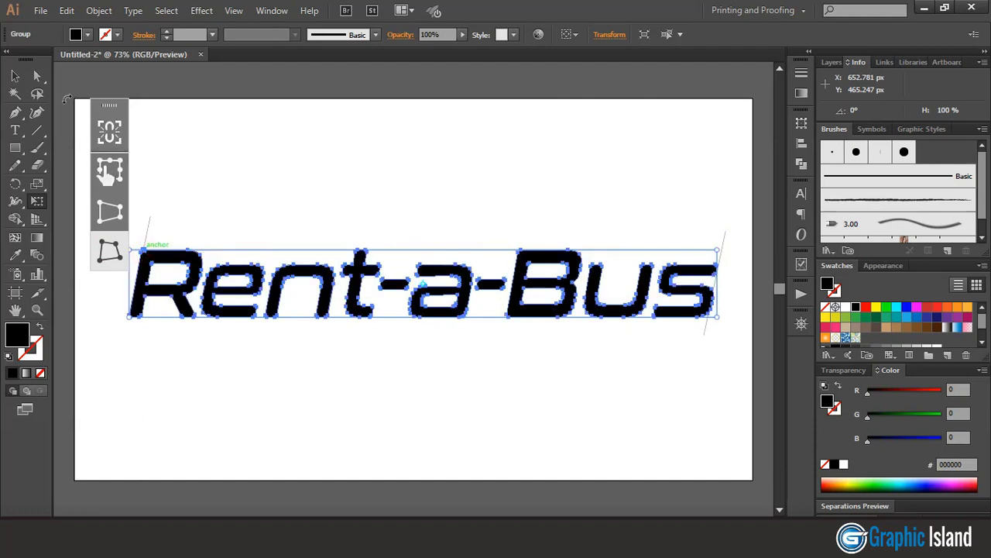
left_click(14, 75)
left_click(297, 154)
Delete both slanted guide lines at the ends of the lettering
left_click(148, 233)
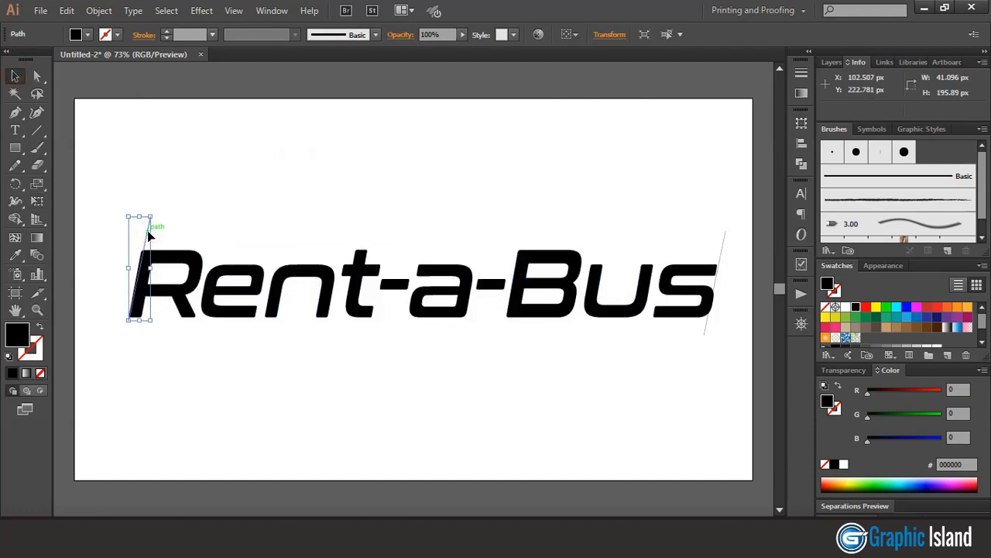
left_click(684, 239)
left_click(725, 245)
key("Delete")
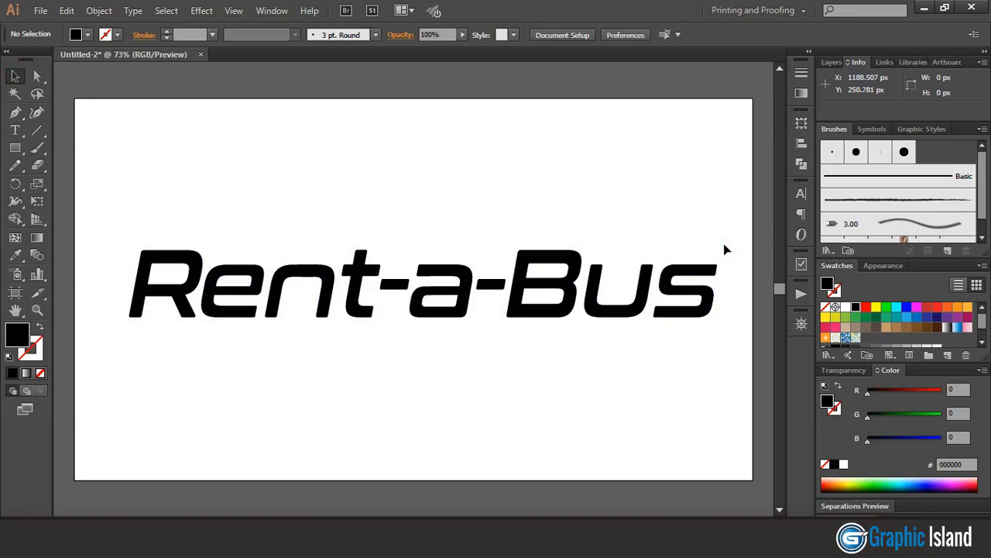
Move the Rent-a-Bus lettering slightly lower on the artboard and scale it down proportionally from its center
left_click_drag(530, 286, 512, 308)
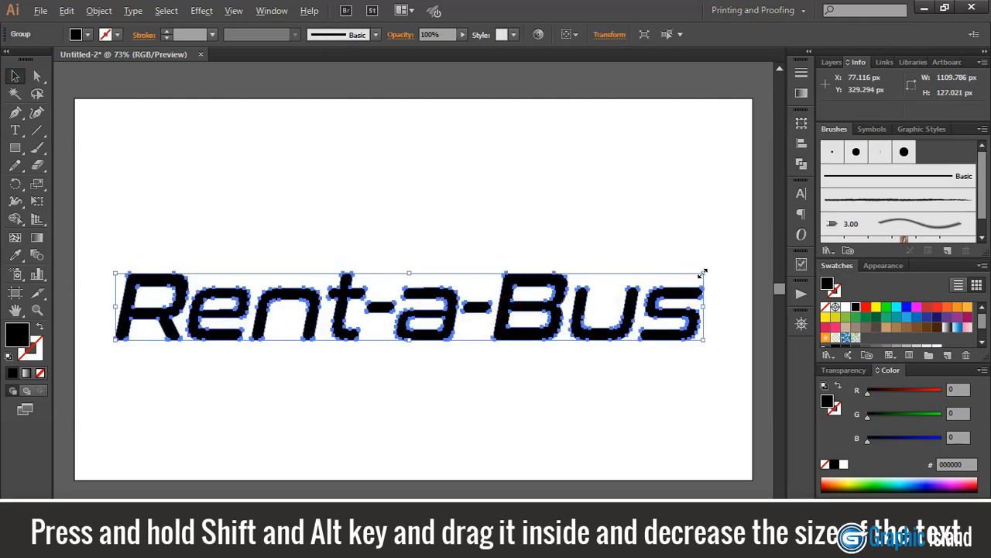
left_click_drag(701, 272, 641, 219)
left_click(643, 219)
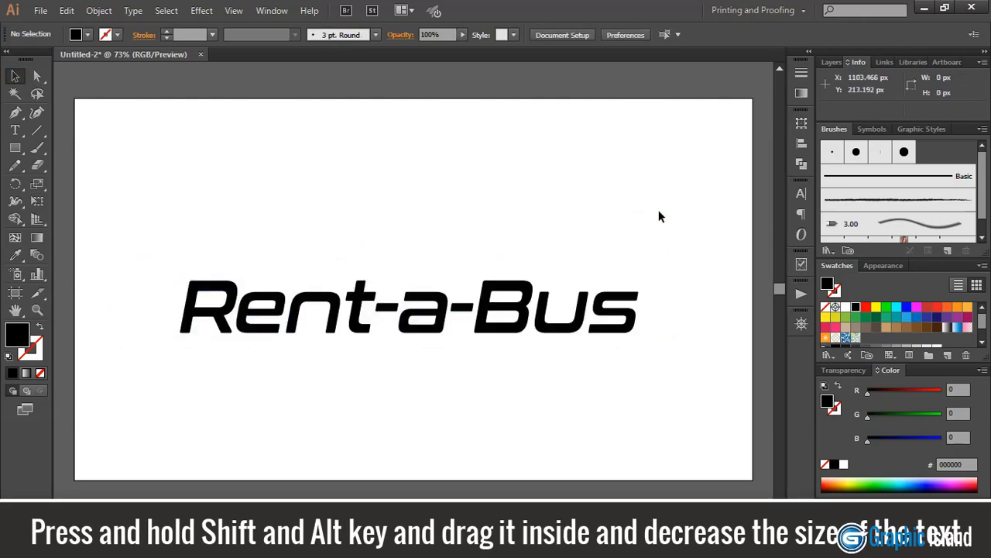
Add the text ".ch", scale it to about 40.5 pt and place it at the lower end of Rent-a-Bus
left_click(17, 131)
left_click(284, 411)
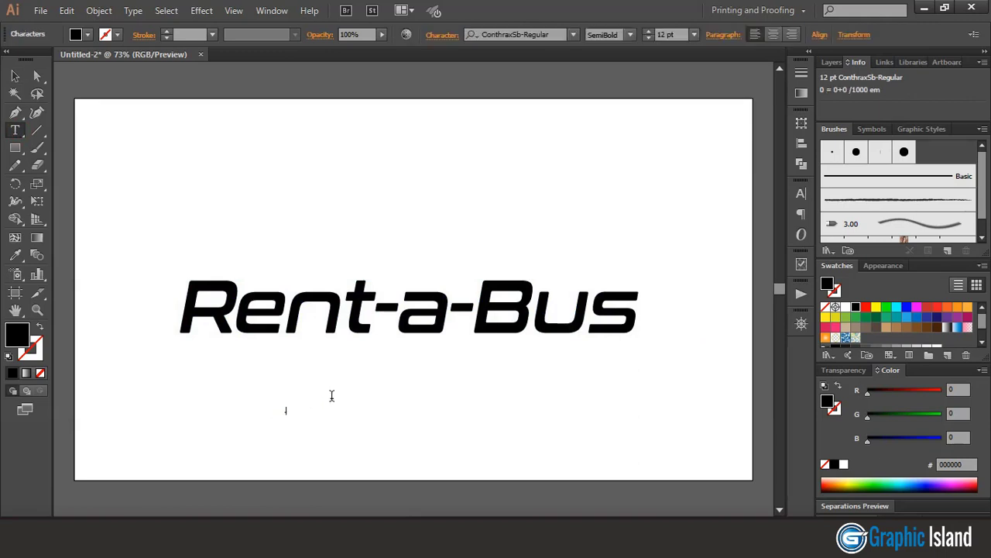
left_click(17, 76)
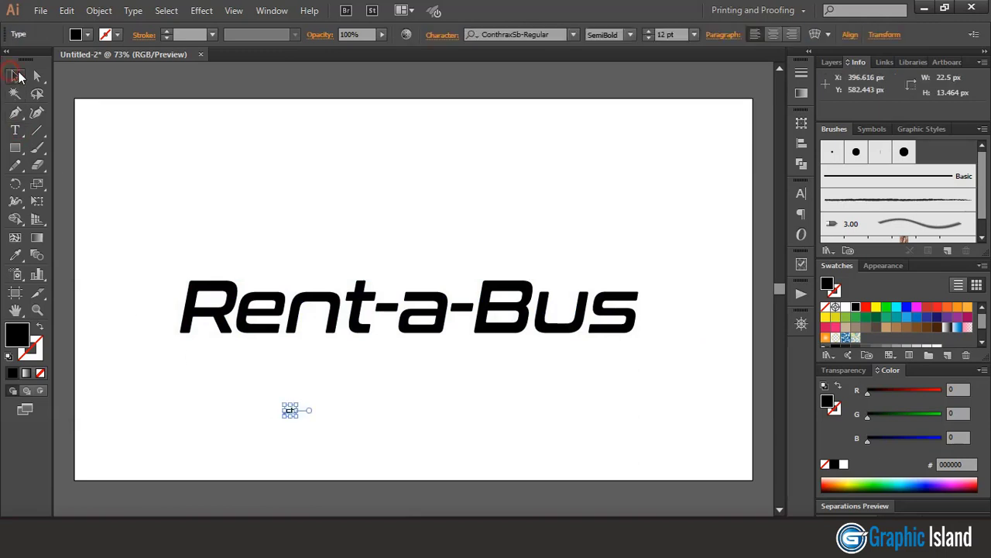
left_click_drag(291, 416, 674, 333)
left_click(356, 403)
left_click(693, 281)
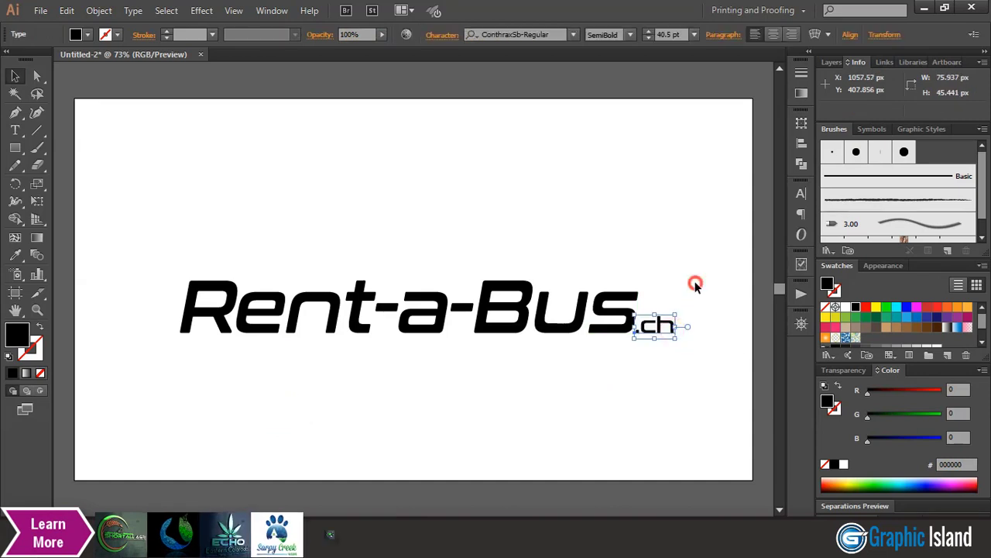
Expand the .ch text into outlines and stretch it upward to about 40 px high
left_click(673, 330)
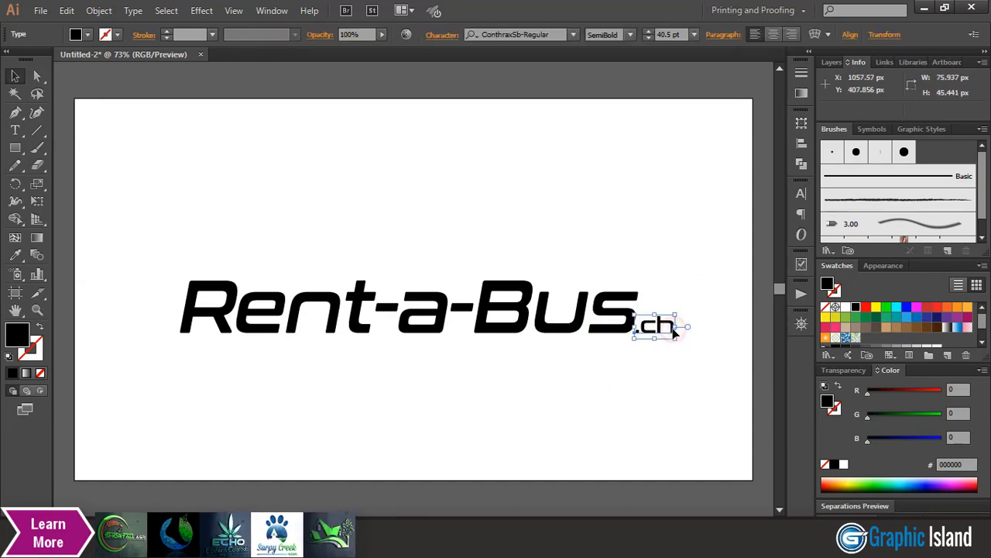
left_click(98, 10)
left_click(154, 170)
left_click(461, 349)
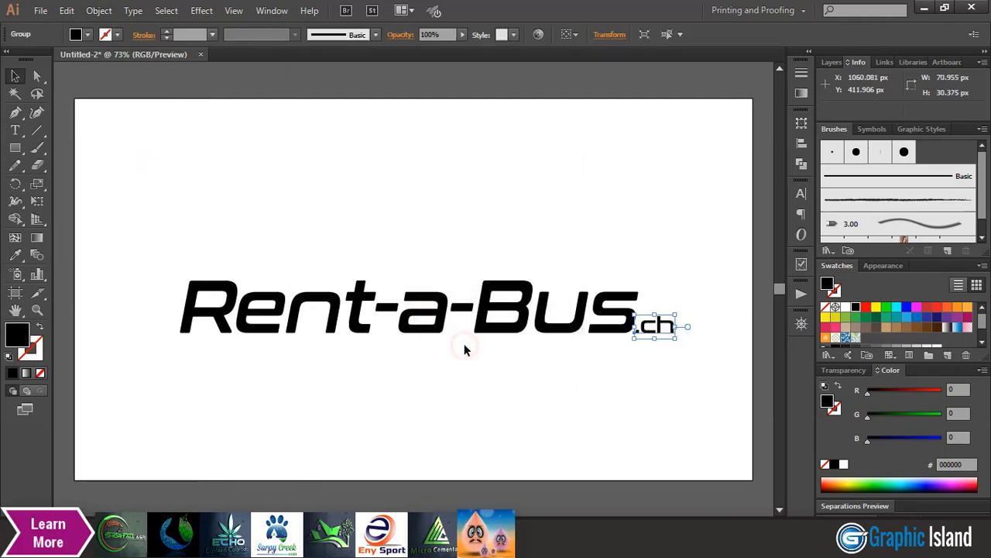
left_click_drag(656, 318, 664, 319)
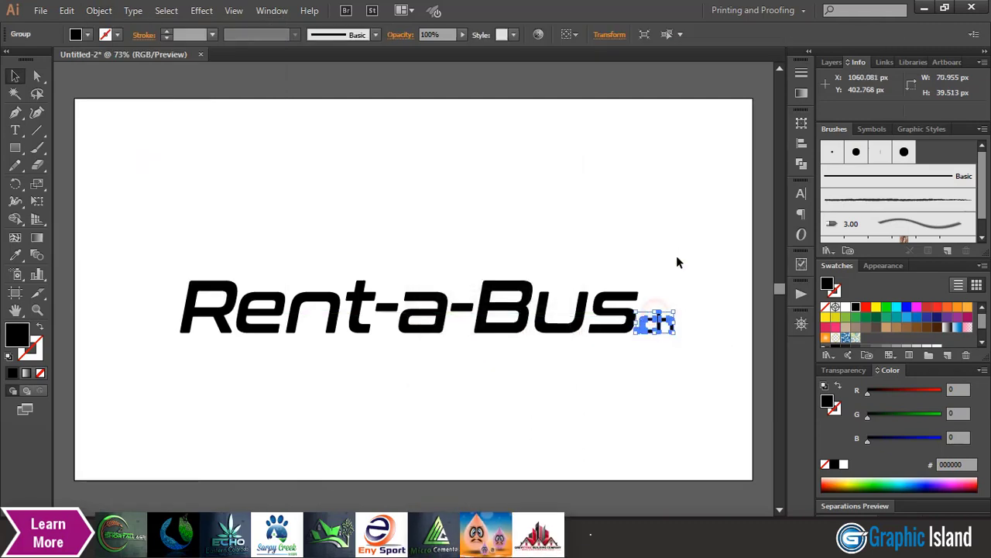
left_click(678, 261)
Slant the .ch outlines with Free Distort to match the italic angle of Rent-a-Bus
left_click(670, 324)
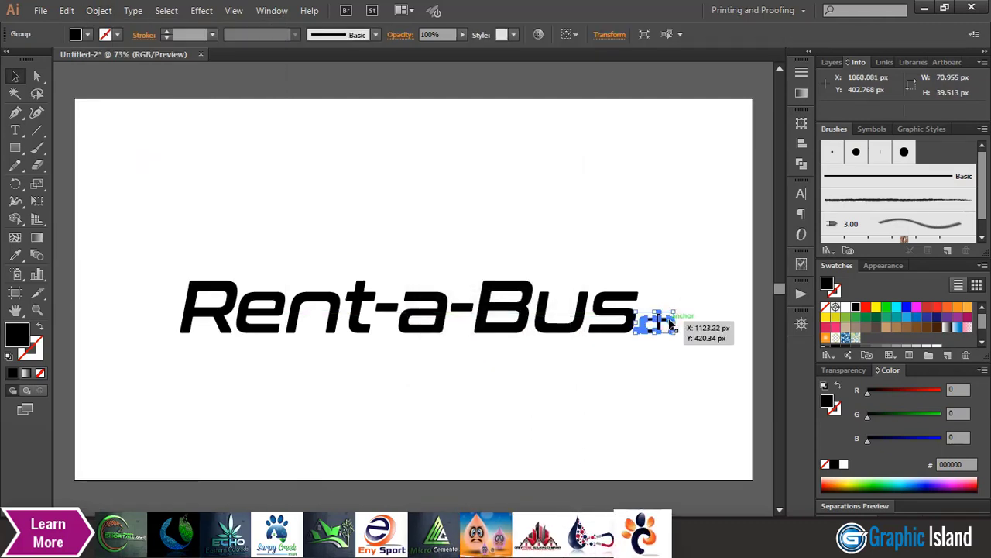
left_click(37, 201)
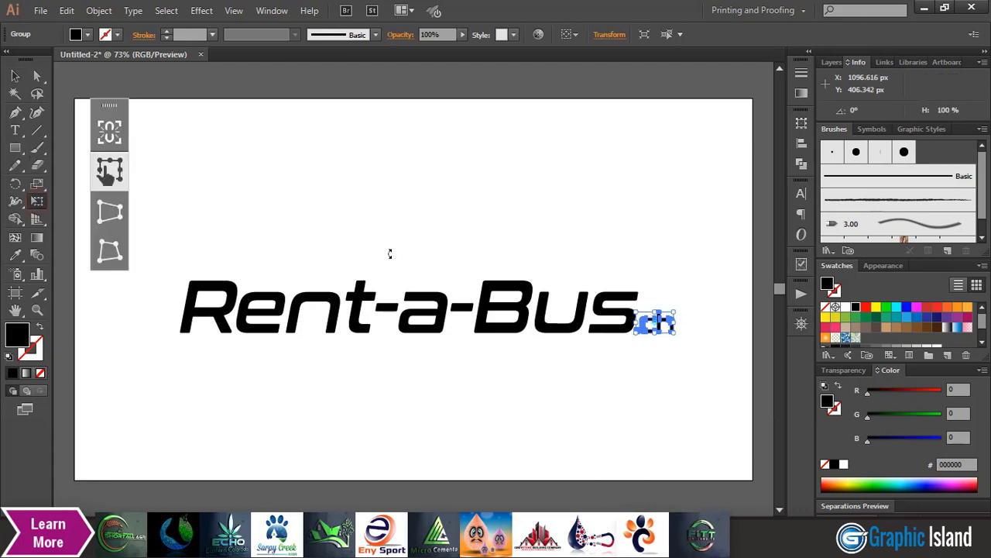
left_click(109, 251)
mouse_move(673, 313)
left_mouse_down()
mouse_move(739, 331)
mouse_move(693, 309)
mouse_move(655, 312)
left_mouse_up()
key("v")
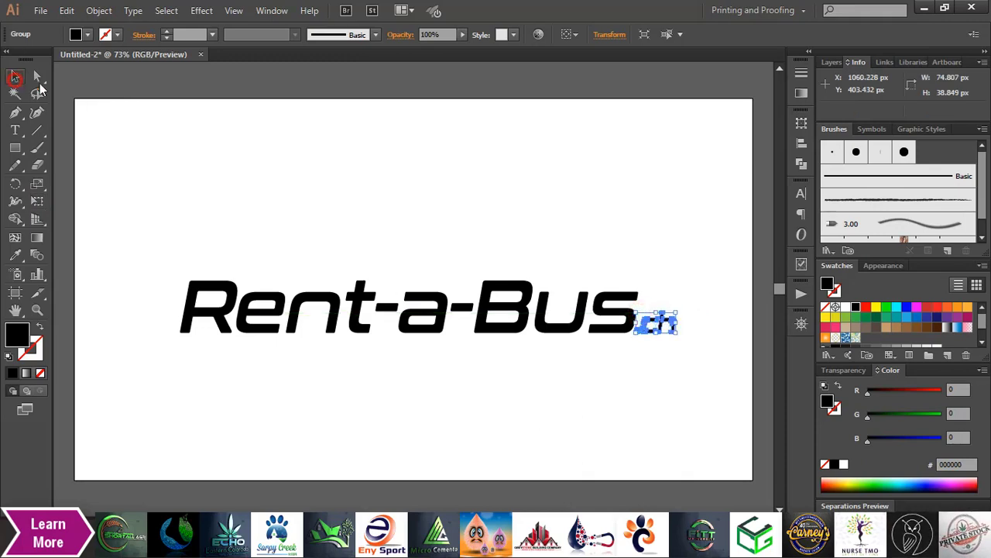
left_click(254, 219)
Add the tagline "Liferwagen - Vermietung", scale it to about 43 pt and place it directly beneath Rent-a-Bus
left_click(14, 130)
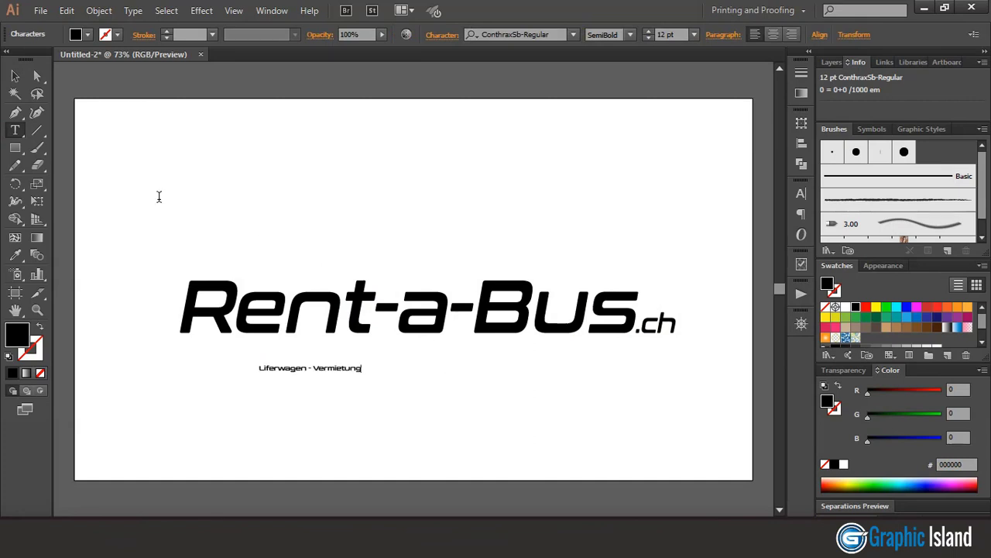
left_click(14, 75)
left_click(354, 371)
left_click_drag(377, 375, 500, 424)
left_click_drag(443, 376, 548, 364)
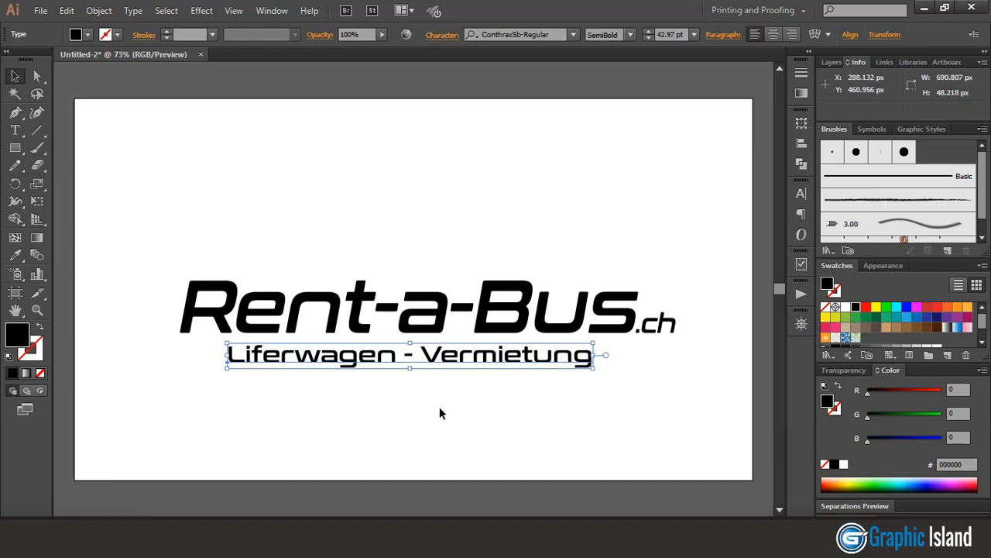
Expand the tagline's object and fill into outlines
left_click(98, 10)
left_click(148, 166)
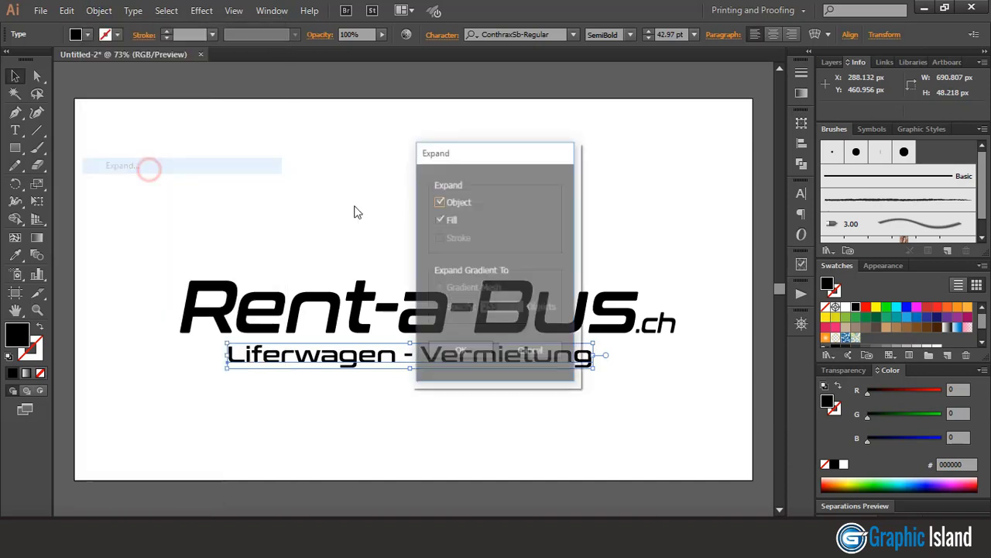
left_click(454, 350)
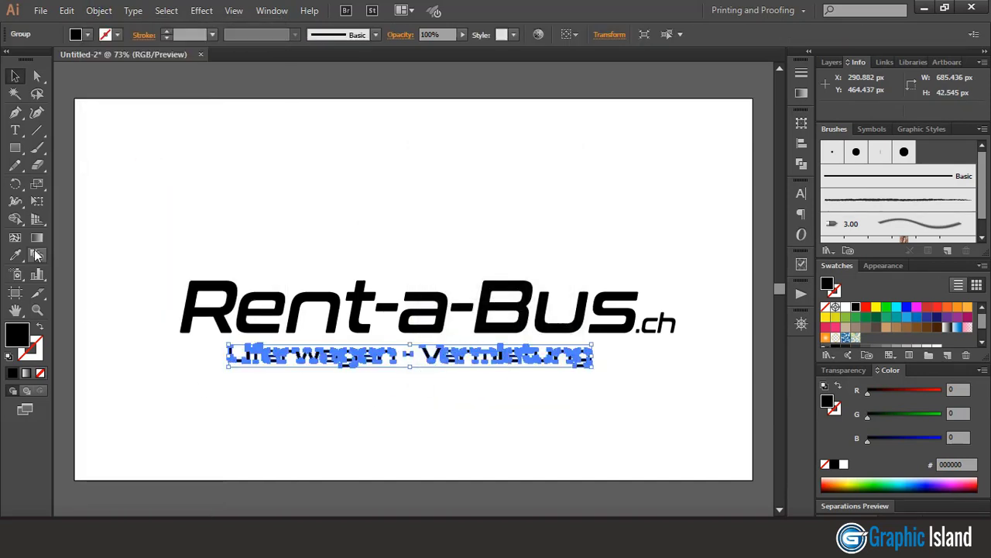
Slant the tagline outlines with Free Distort to match the italic angle of Rent-a-Bus
left_click(37, 201)
left_click(109, 252)
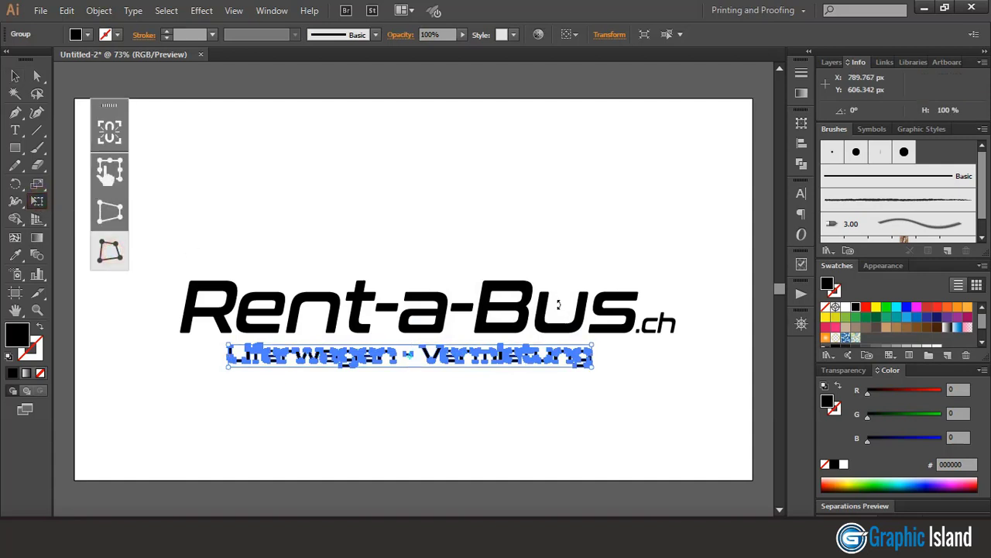
left_click_drag(595, 347, 599, 346)
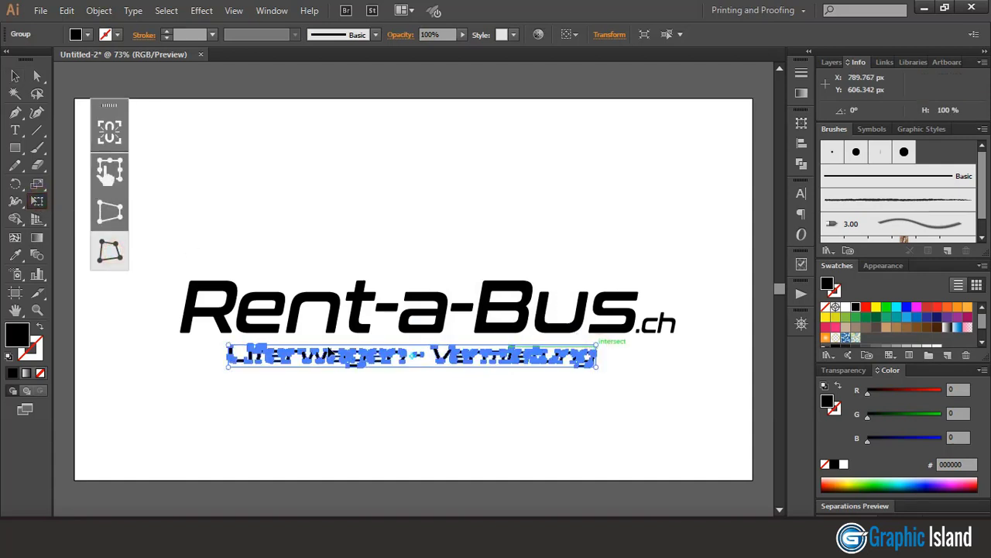
left_click_drag(233, 355, 232, 347)
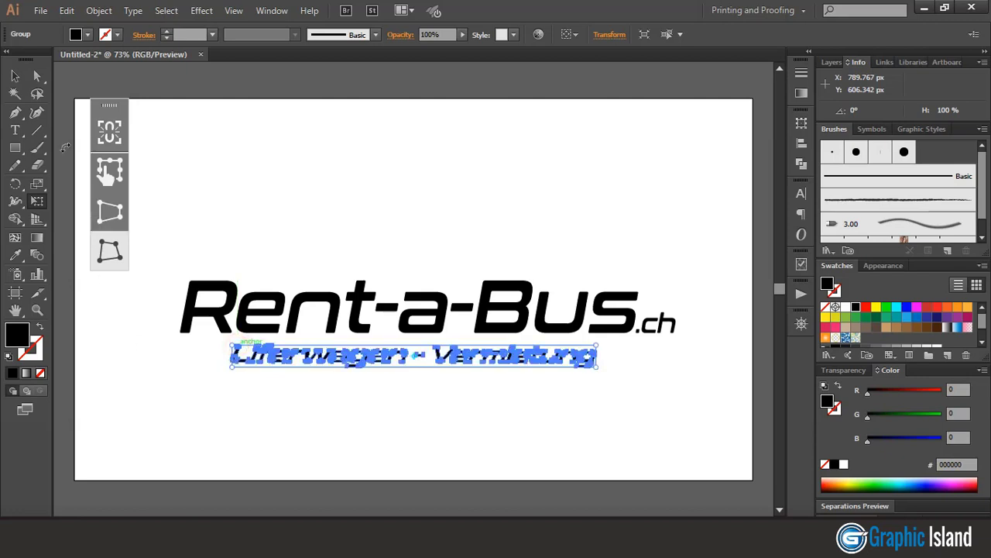
left_click(17, 75)
left_click(292, 201)
Ungroup the Rent-a-Bus wordmark into separate letters
left_click(236, 304)
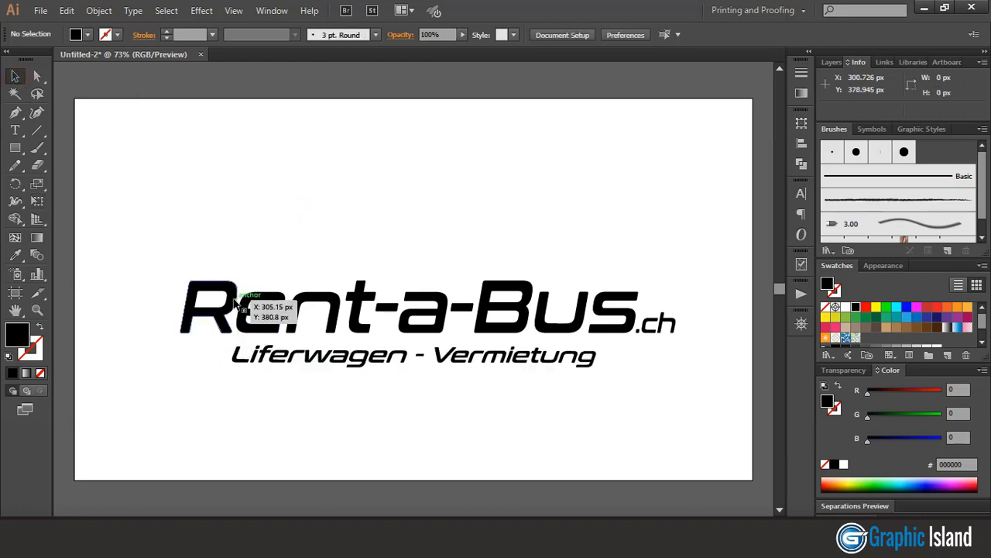
left_click(98, 10)
left_click(153, 82)
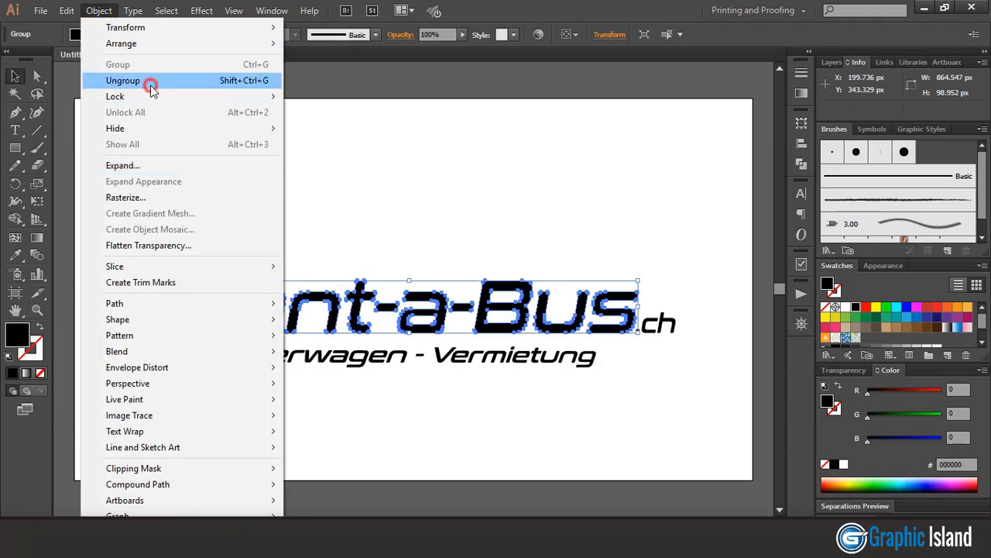
left_click(357, 199)
left_click(185, 285)
left_click(243, 240)
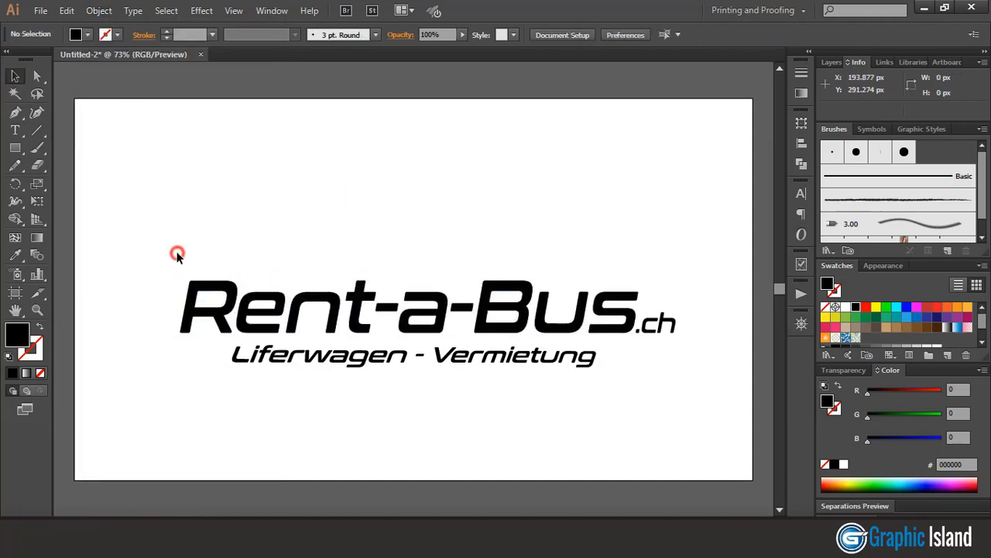
Group the "Rent-" letters and fill them with the green 77C63F
left_click_drag(177, 253, 385, 339)
left_click(99, 10)
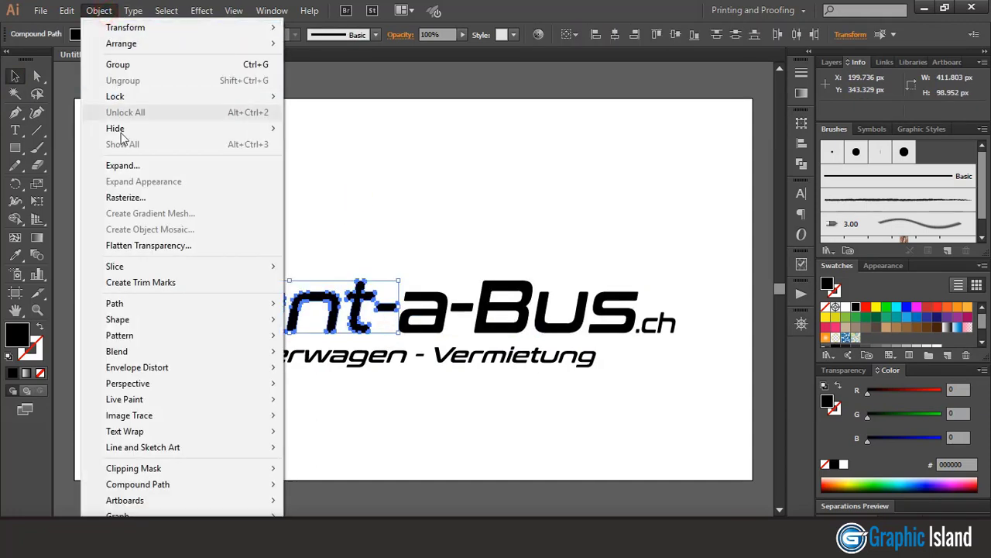
left_click(139, 67)
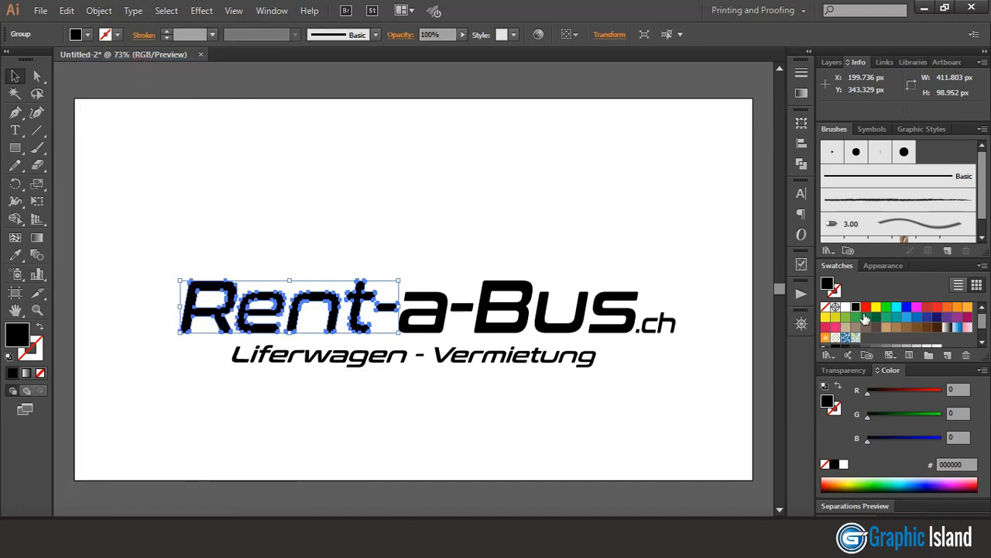
left_click(888, 310)
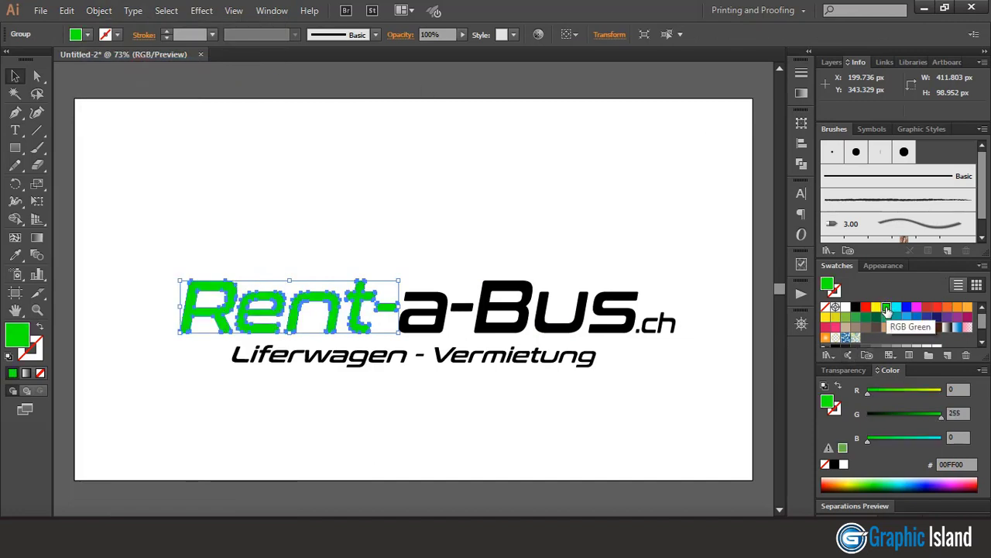
left_click(847, 318)
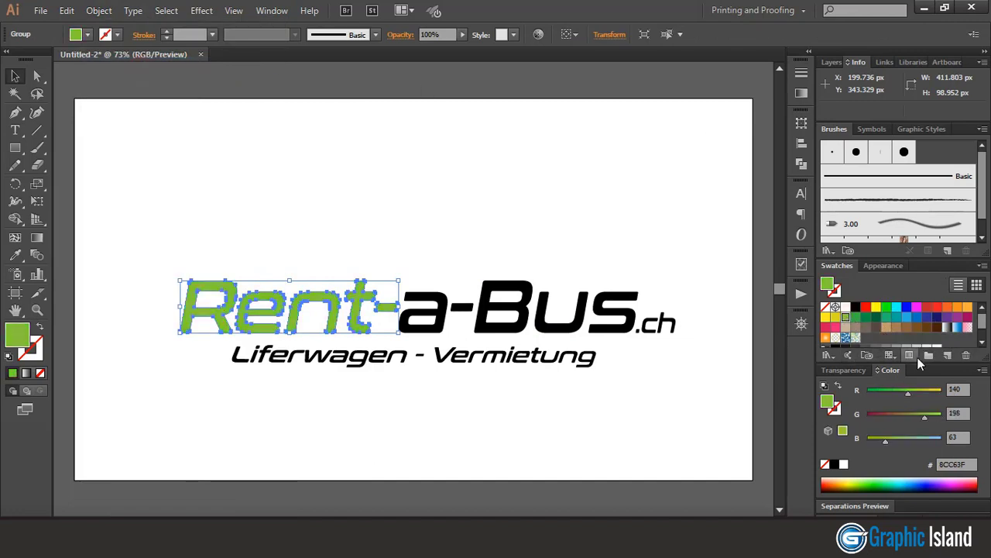
left_click(358, 210)
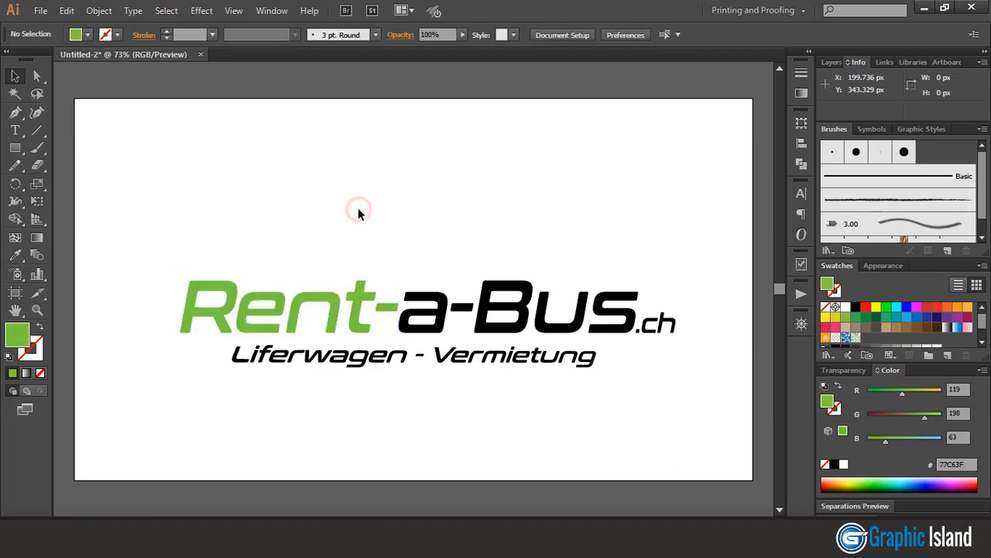
Group the "a-Bus" letters and fill them with the blue 0059BC
left_click_drag(430, 249, 618, 334)
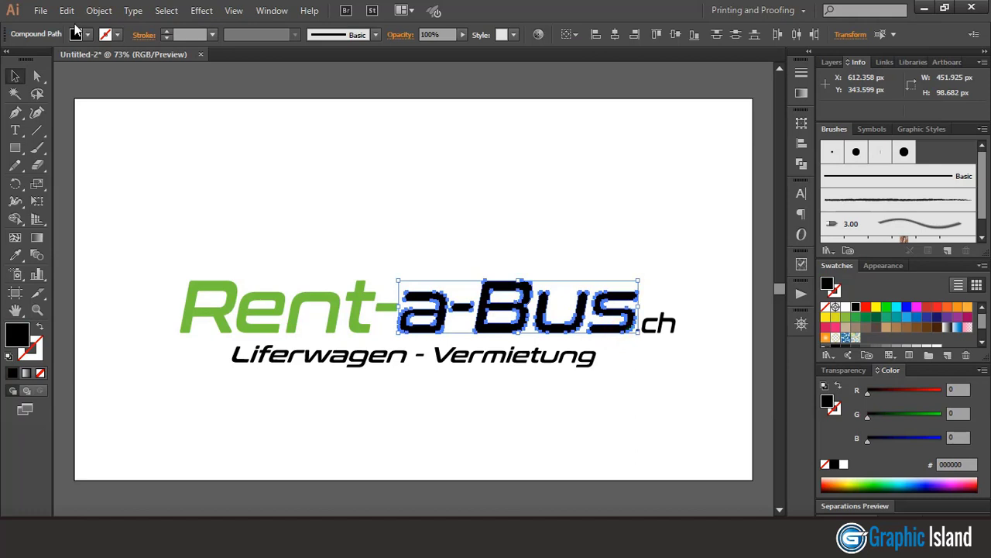
left_click(98, 10)
left_click(116, 65)
left_click(17, 256)
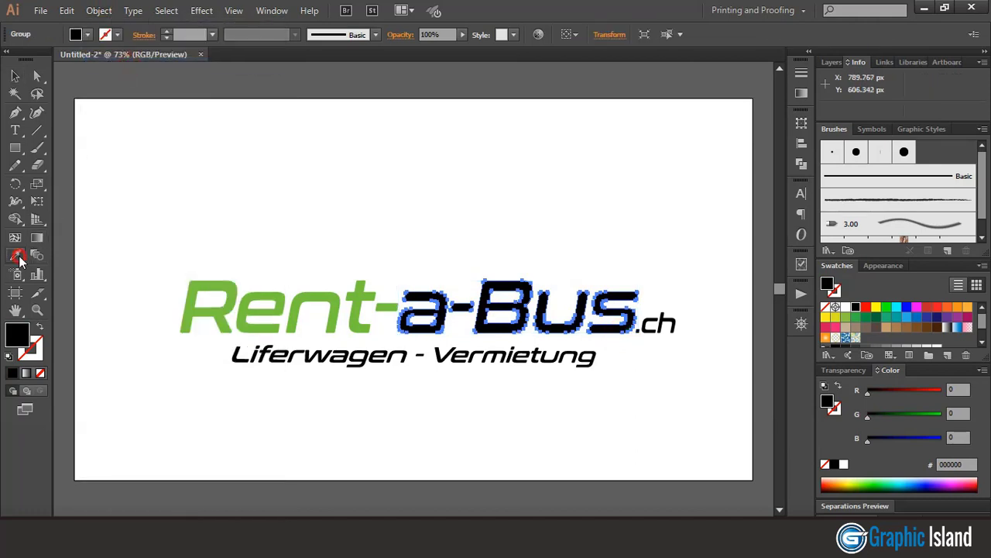
left_click(235, 288)
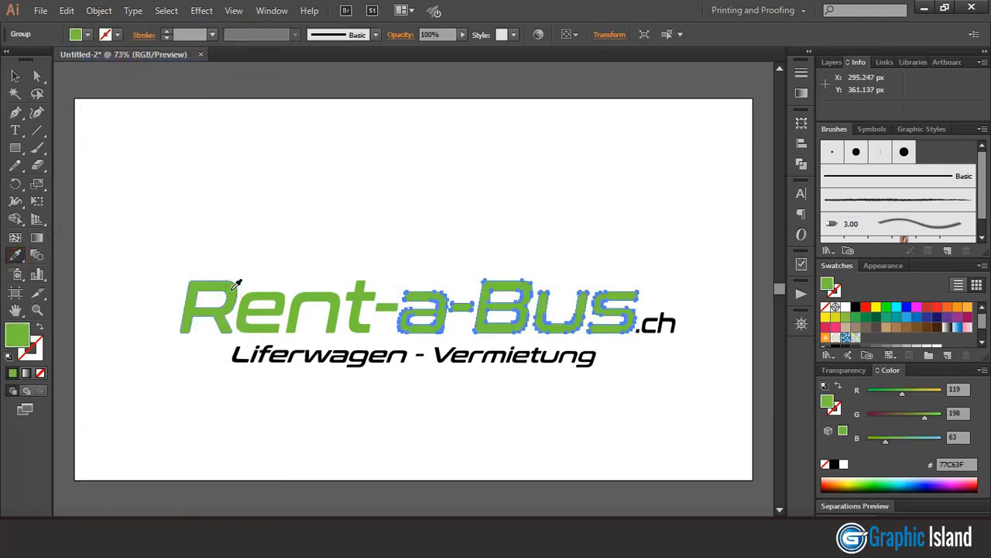
left_click(936, 318)
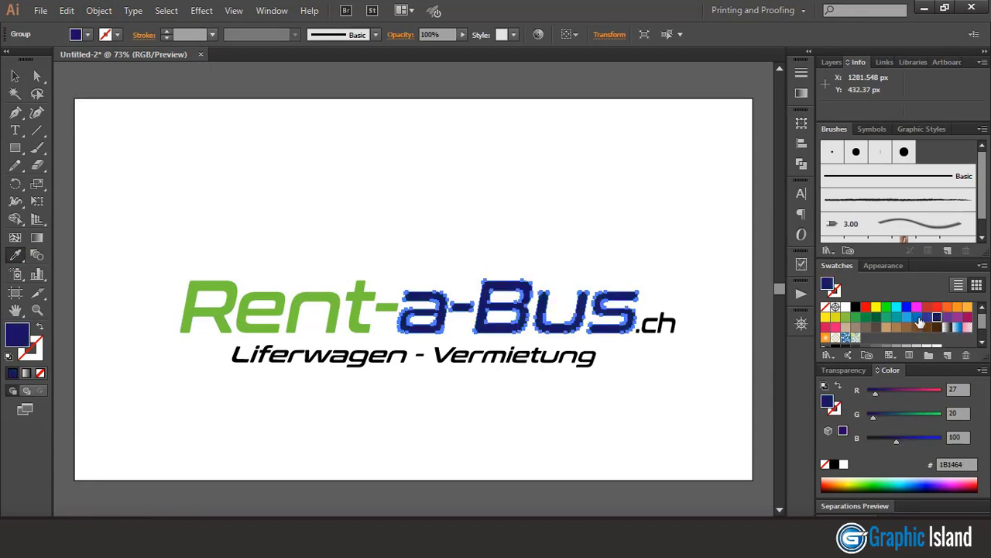
left_click(917, 317)
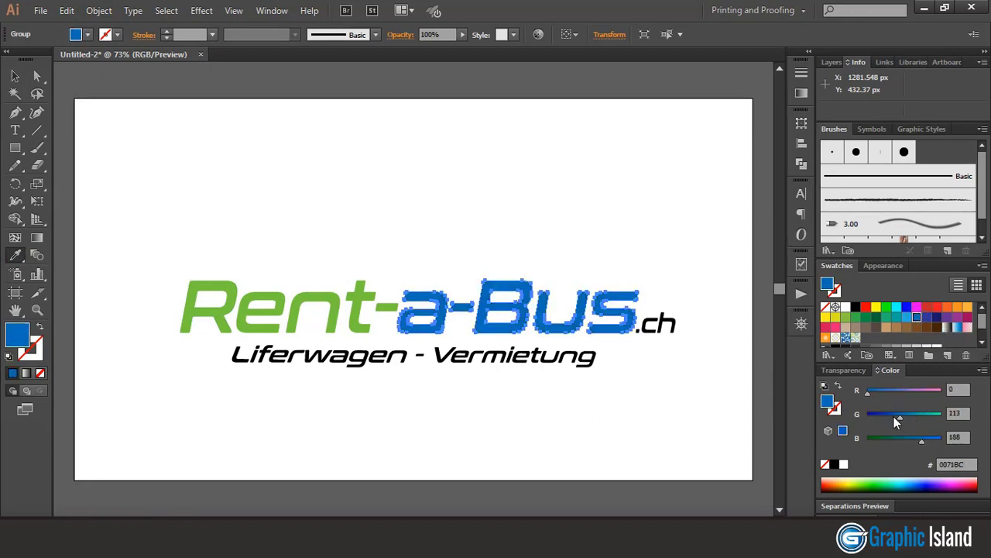
left_click_drag(895, 417, 893, 417)
key("v")
left_click(243, 187)
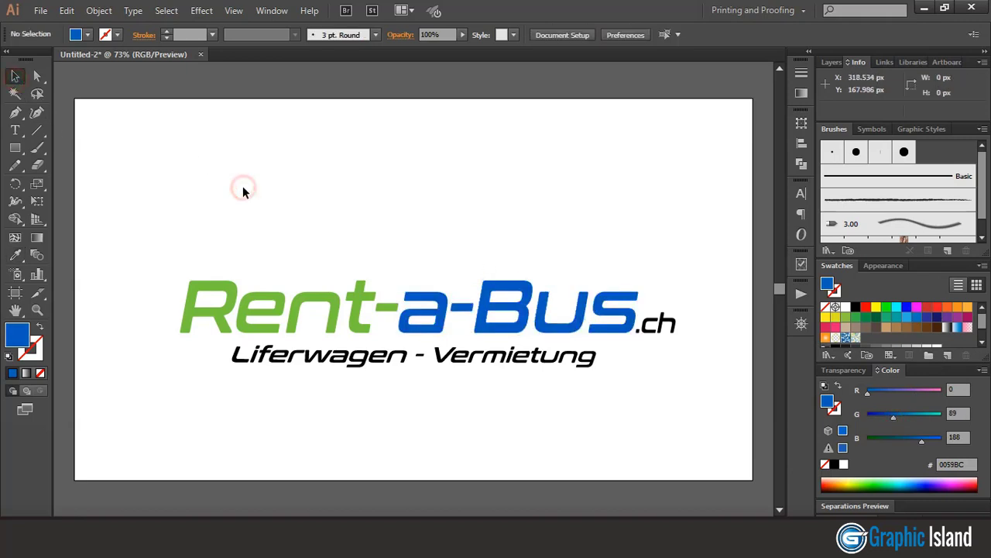
Recolor the .ch outlines with the green sampled from the "Rent-" letters
left_click(673, 322)
left_click(14, 256)
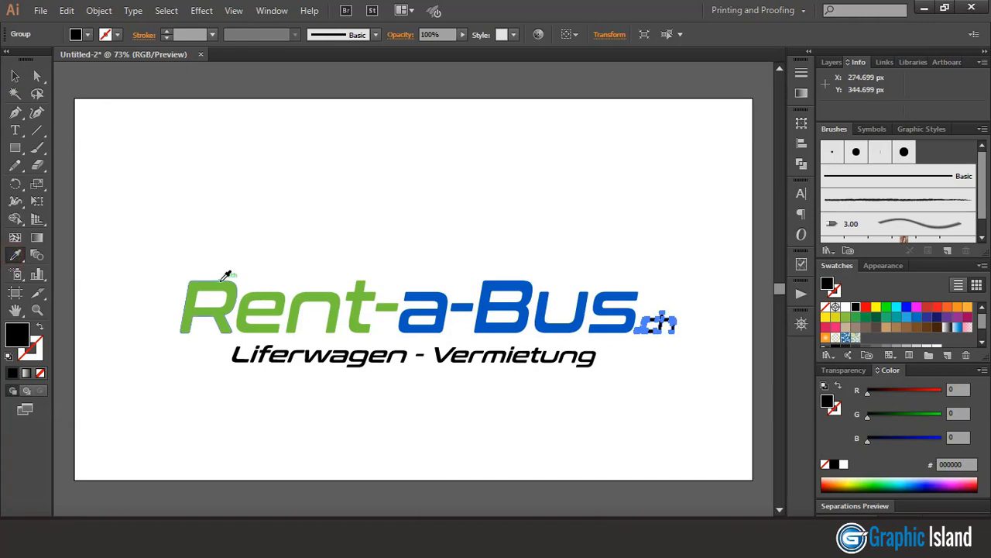
left_click(195, 285)
key("v")
left_click(238, 186)
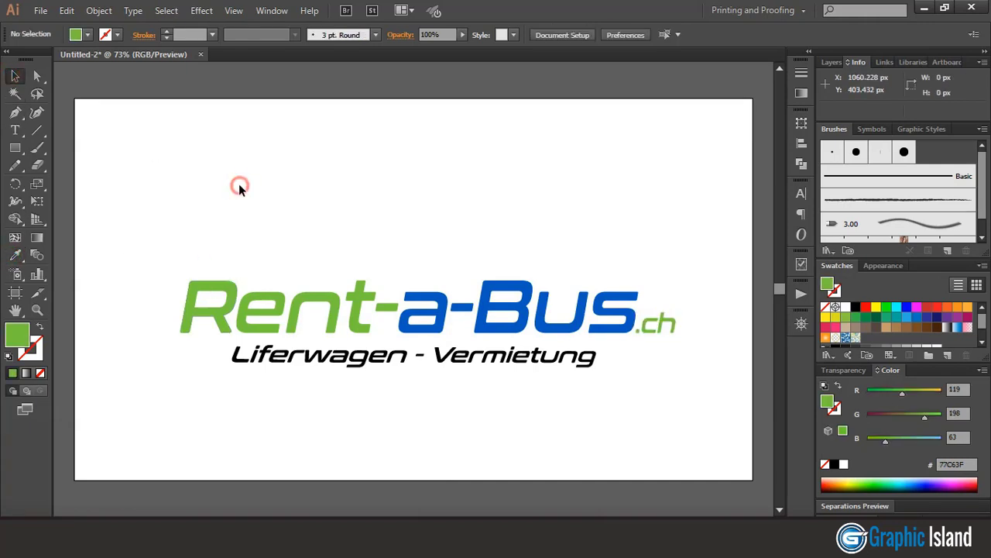
Recolor the "Liferwagen - Vermietung" tagline with the blue sampled from the "a-Bus" letters
left_click(384, 353)
left_click(14, 255)
left_click(441, 299)
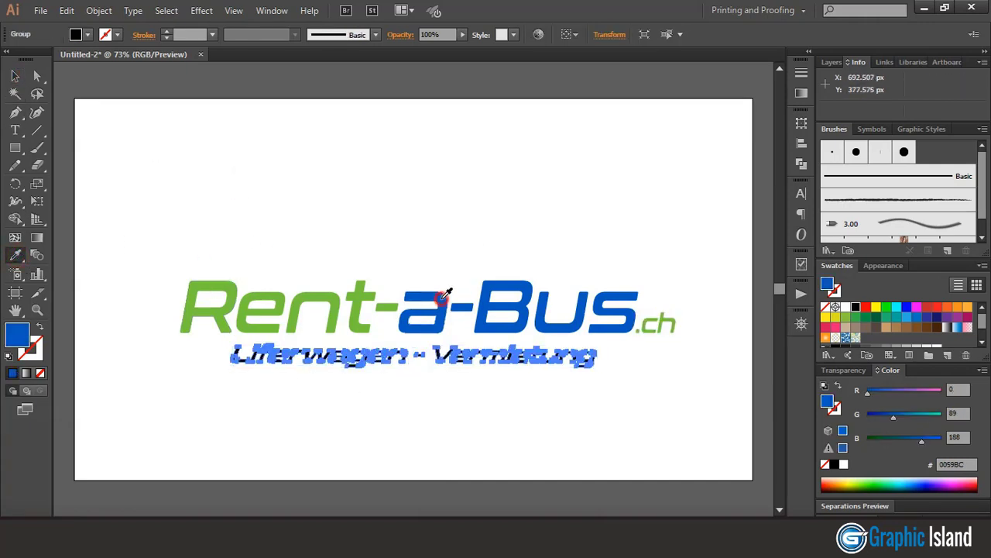
key("v")
Group "Rent-", "a-Bus" and ".ch" into one wordmark
left_click_drag(144, 204, 679, 337)
left_click(99, 10)
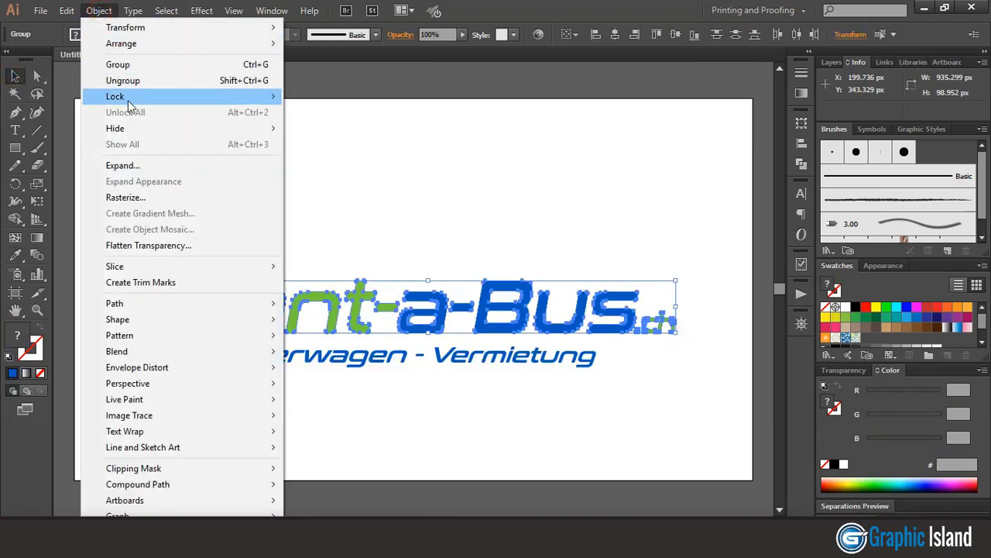
left_click(135, 65)
left_click(453, 183)
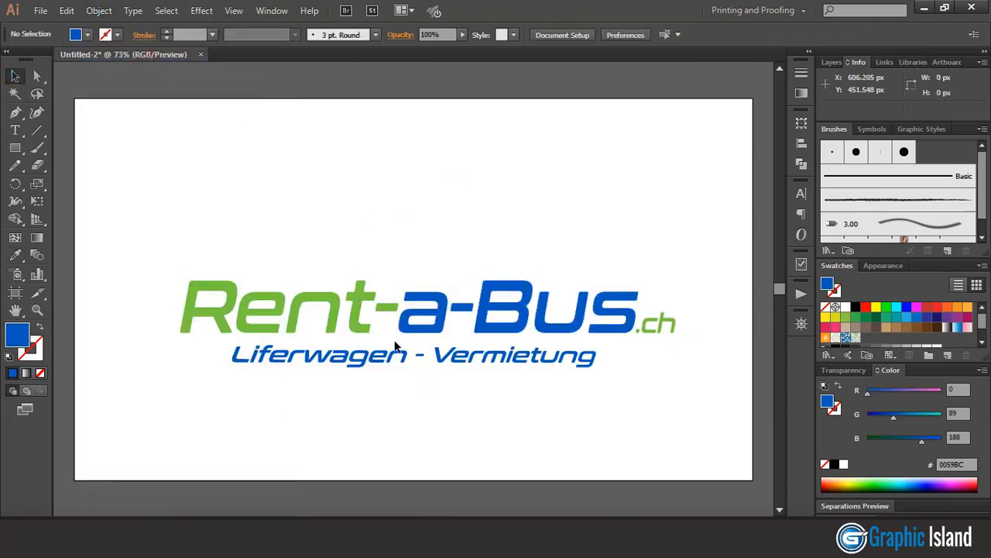
Move the tagline slightly closer beneath the wordmark and align both by their horizontal centers
left_click_drag(395, 346, 392, 353)
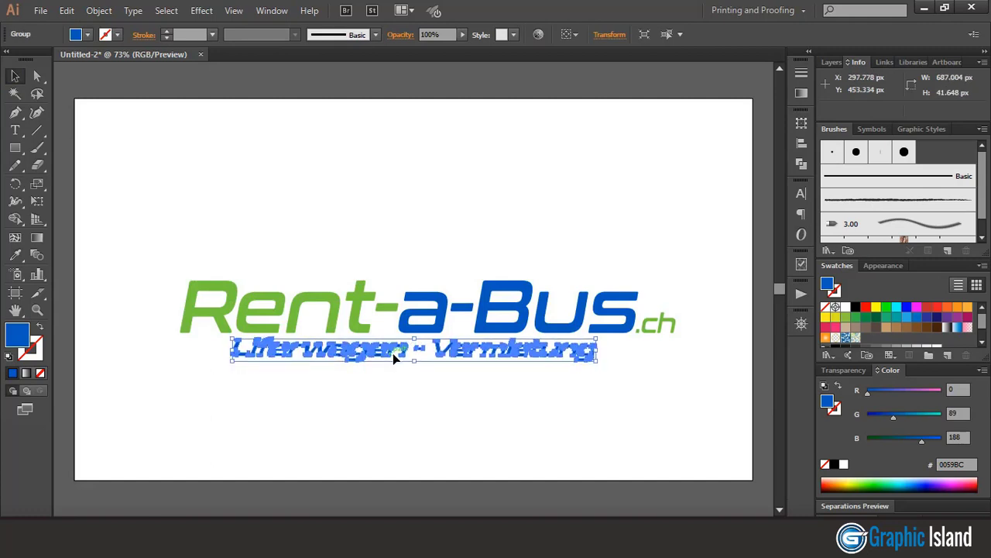
left_click(423, 232)
left_click(323, 210)
left_click_drag(322, 210, 589, 416)
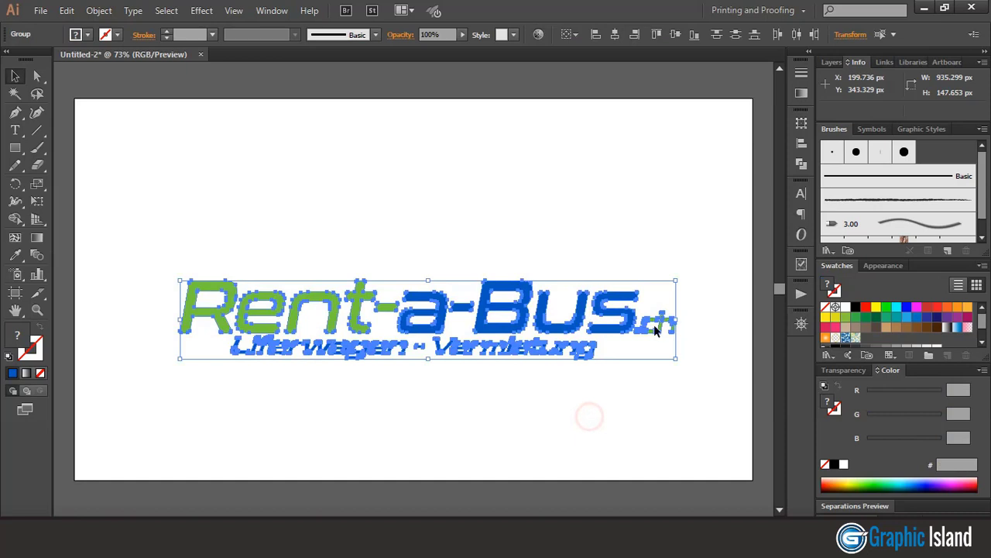
left_click(614, 36)
left_click(540, 190)
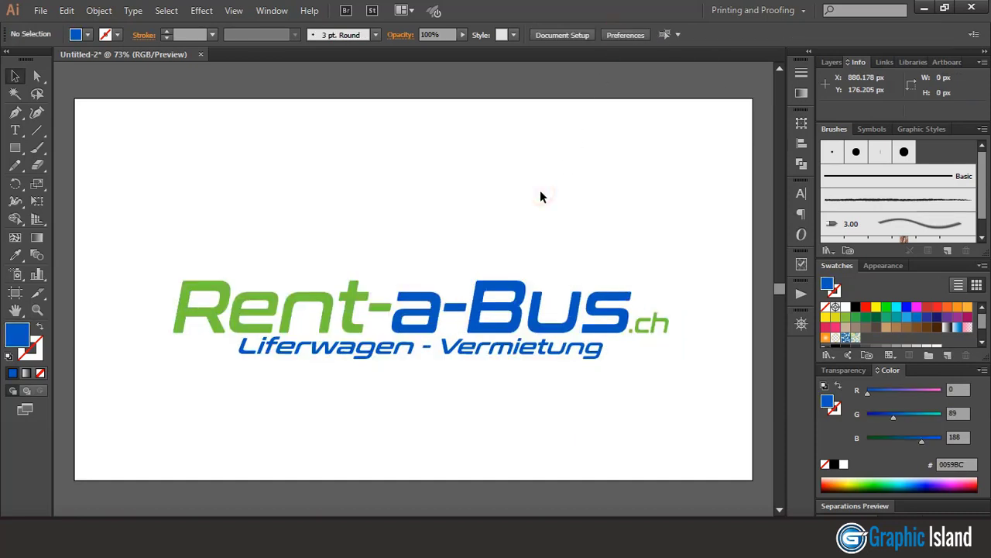
left_click(409, 354)
left_click(424, 411)
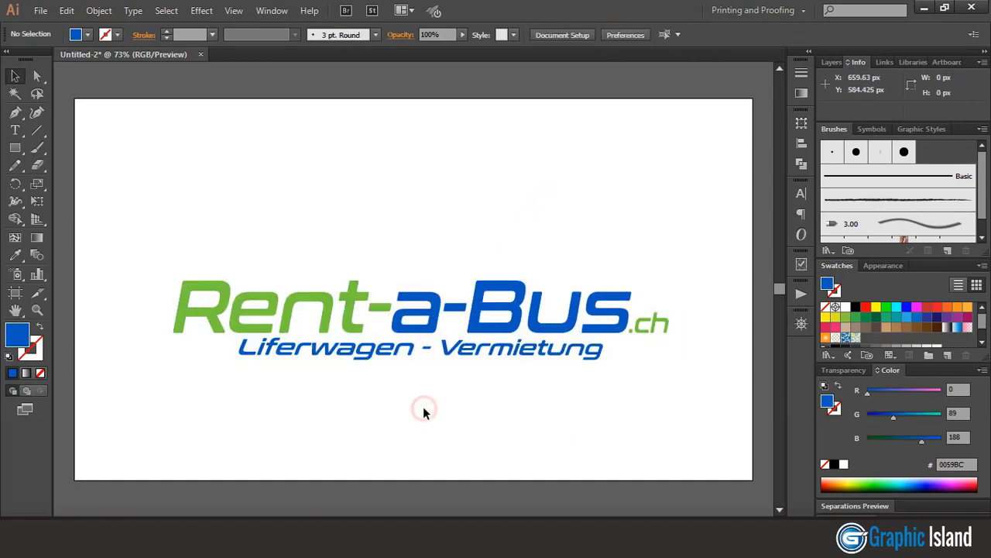
Draw an upright ellipse about 415 by 585 px over the logo, with no fill and a 1 pt blue 0059BC stroke
left_click_drag(15, 147, 61, 182)
left_click_drag(341, 167, 560, 476)
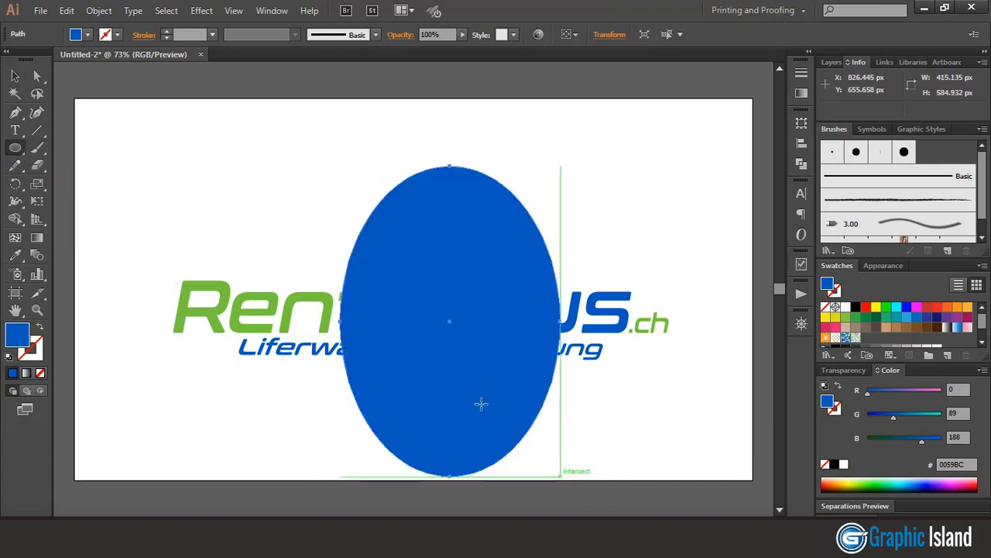
left_click(40, 372)
left_click(13, 373)
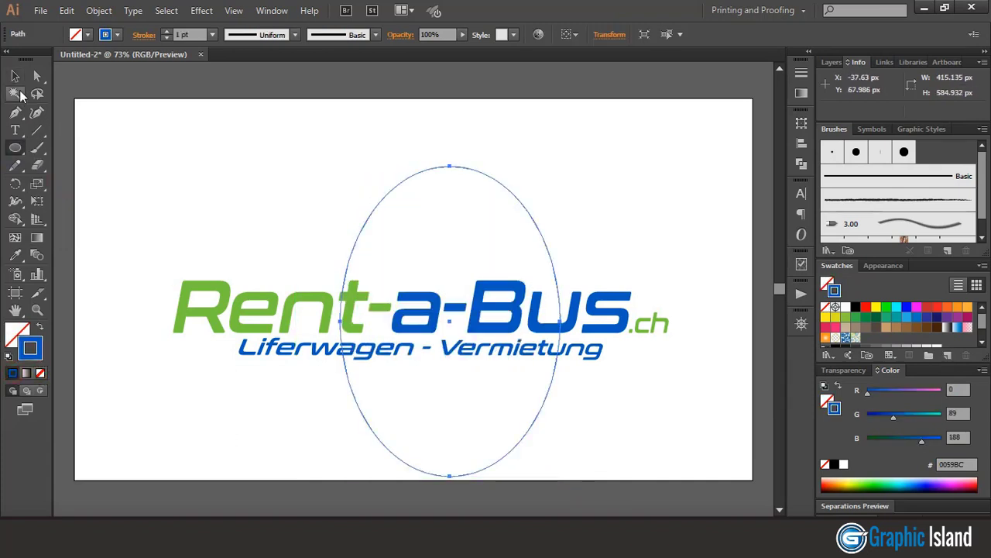
Rotate the ellipse clockwise so its upper end leans right, and shift it slightly left over the logo text
left_click(15, 75)
left_click(181, 168)
left_click(510, 190)
left_click_drag(582, 162, 674, 269)
scroll(611, 227, "down", 1)
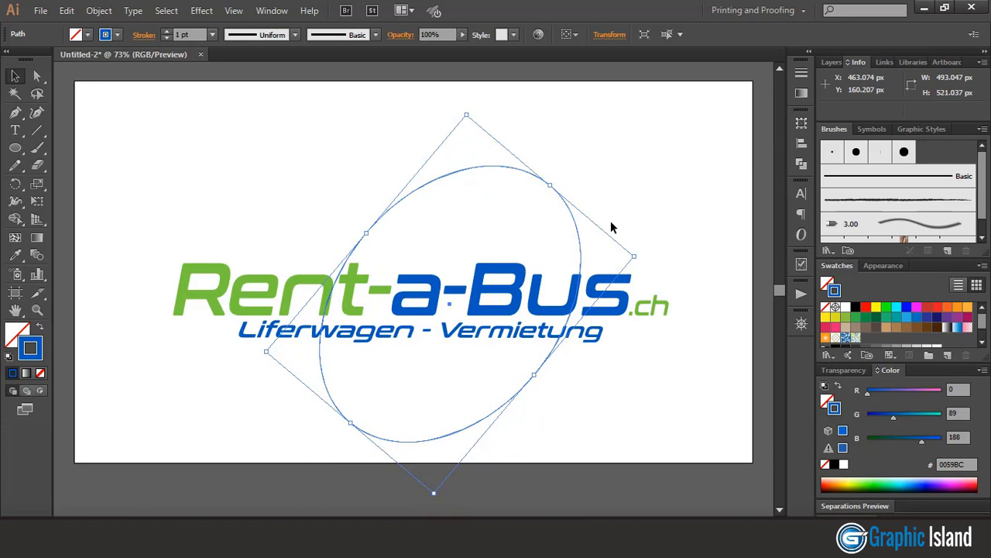
left_click_drag(577, 232, 555, 231)
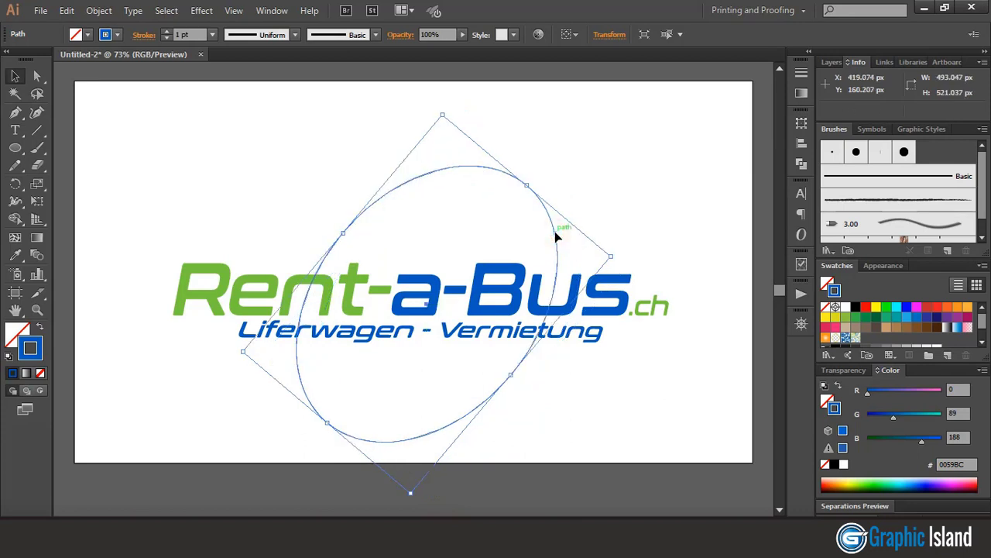
Shrink and tilt the ellipse further to bounds of about 492 by 417 px and move it slightly down and left
left_click_drag(450, 115, 491, 132)
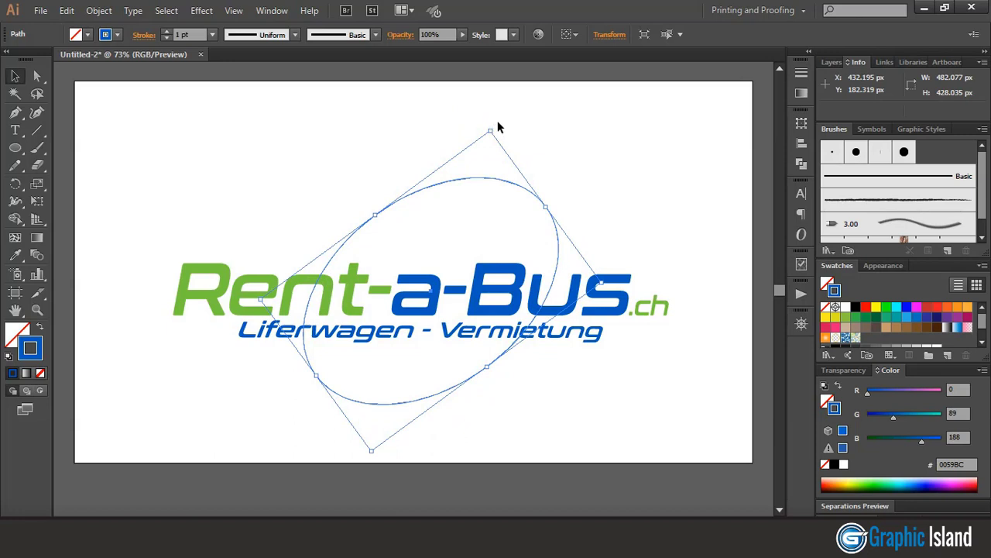
left_click_drag(492, 127, 502, 134)
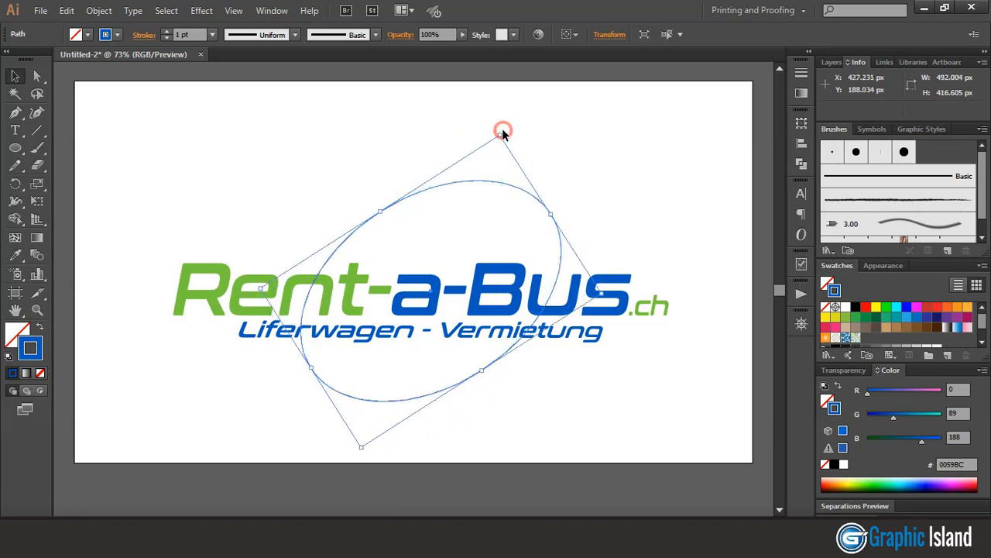
left_click_drag(471, 183, 460, 195)
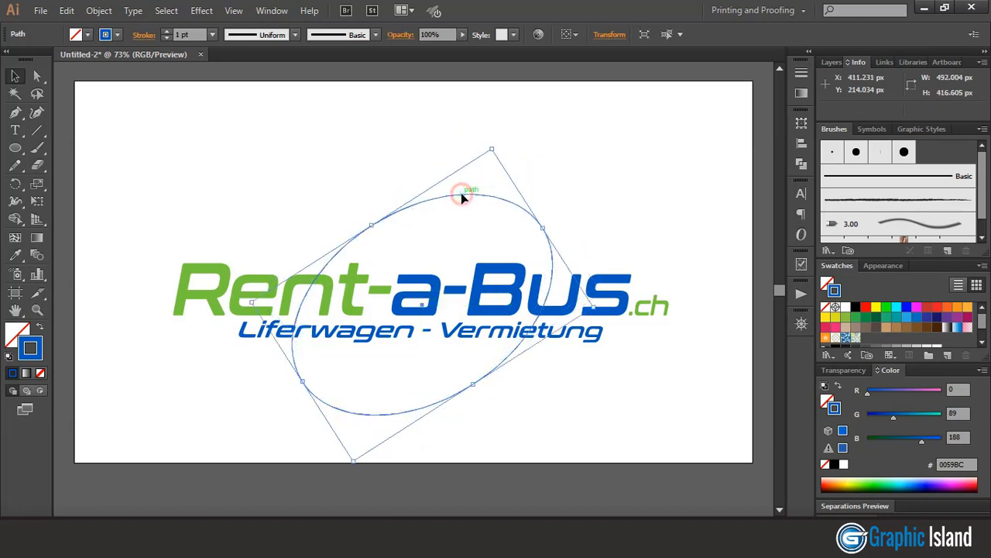
Center the ellipse and the logo text on each other, and reselect the ellipse
left_click(300, 190)
left_click_drag(300, 190, 508, 398)
left_click(618, 36)
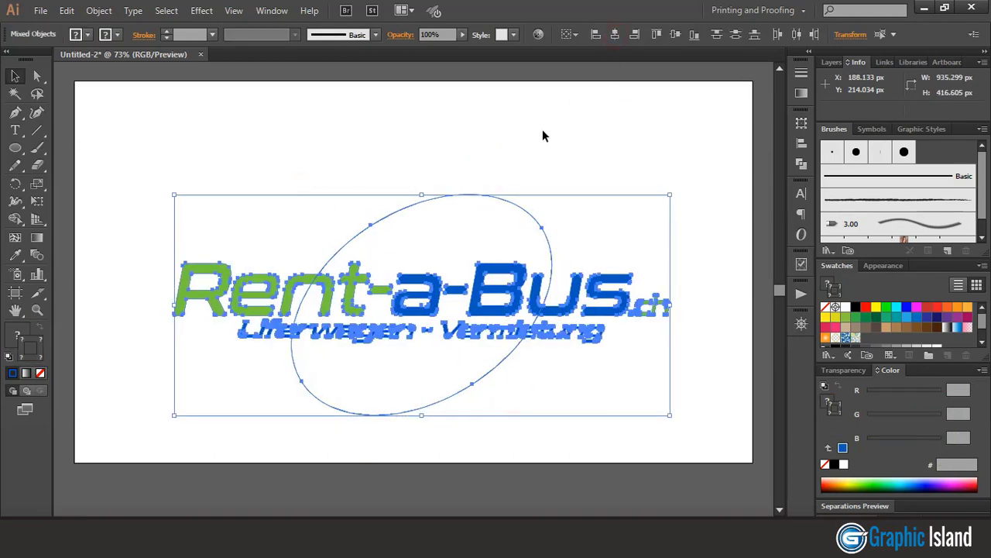
left_click(534, 148)
left_click(488, 196)
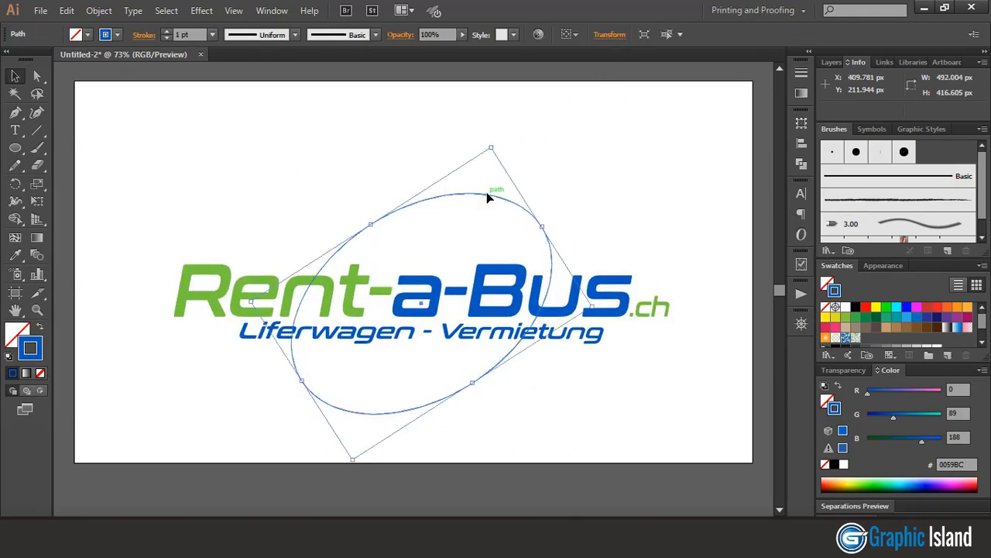
Copy the ellipse, paste it in place, and shrink the copy about its center to about 390 by 330 px
left_click(99, 11)
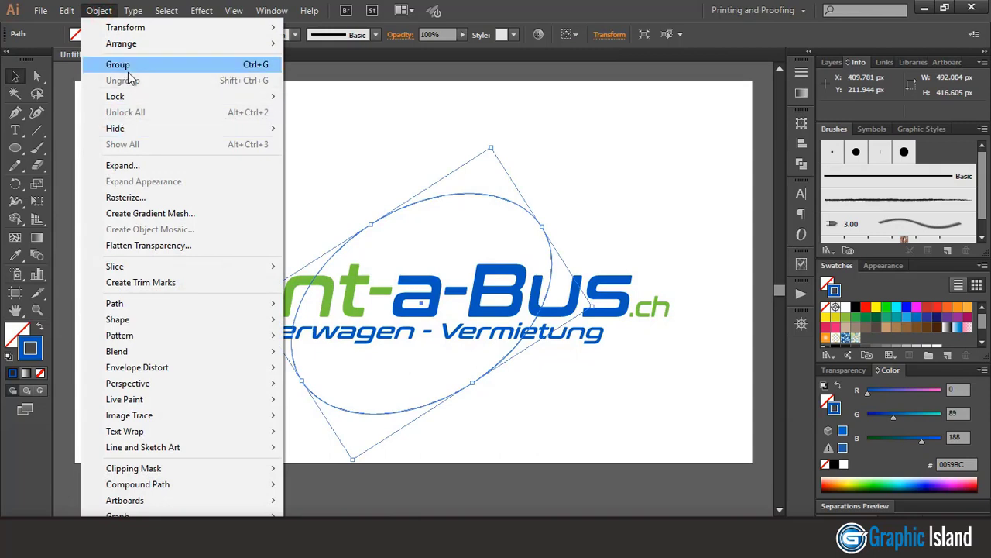
mouse_move(67, 11)
left_click(89, 80)
left_click(67, 11)
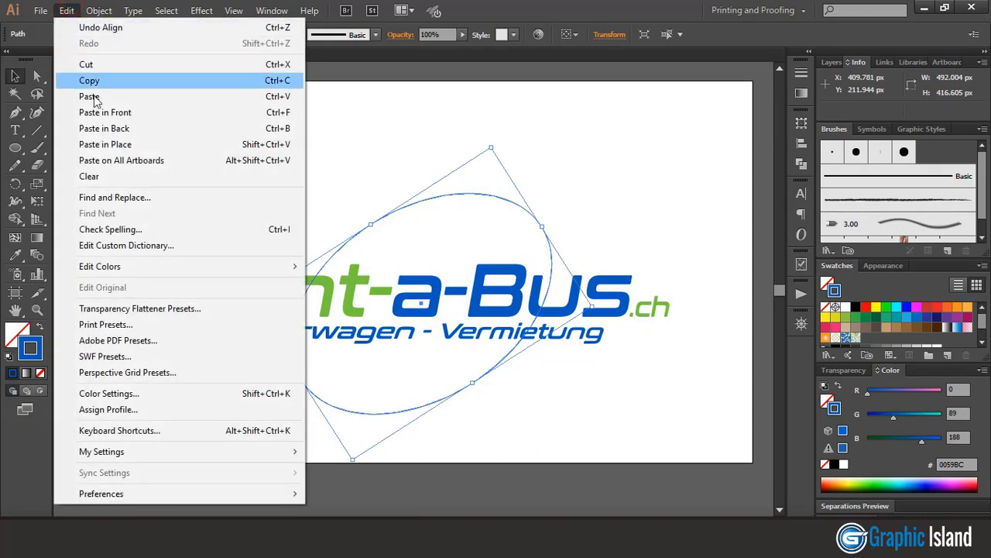
left_click(115, 144)
left_click_drag(491, 148, 488, 170)
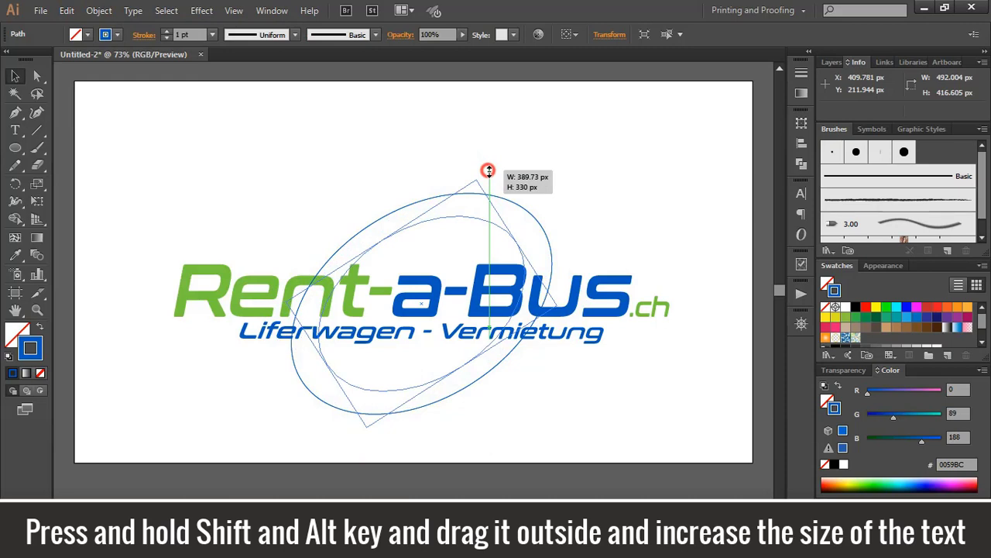
left_click_drag(488, 175, 488, 176)
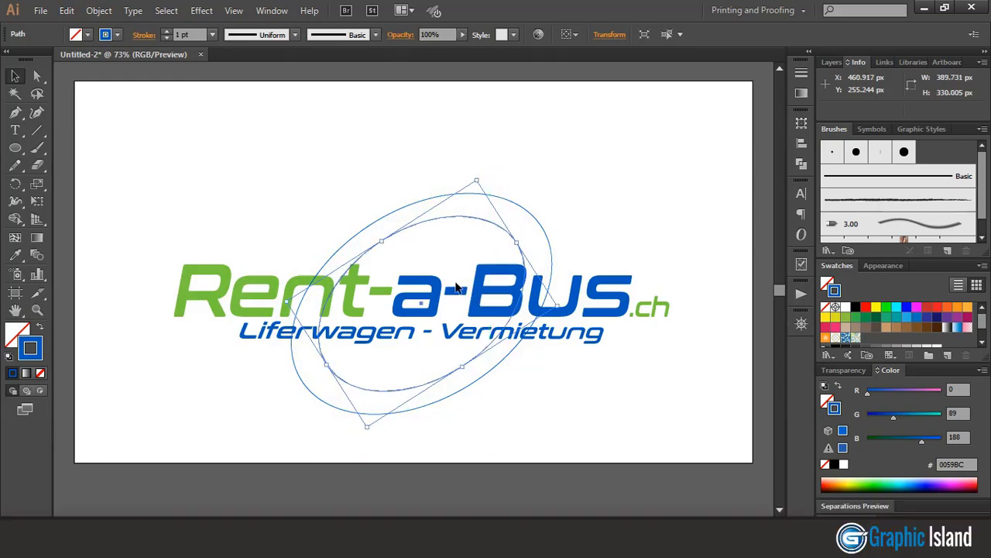
Stretch the inner ellipse slightly at its upper and lower edges to adjust the ring's thickness, and deselect it
mouse_move(388, 248)
left_mouse_down()
mouse_move(362, 185)
mouse_move(376, 239)
left_mouse_up()
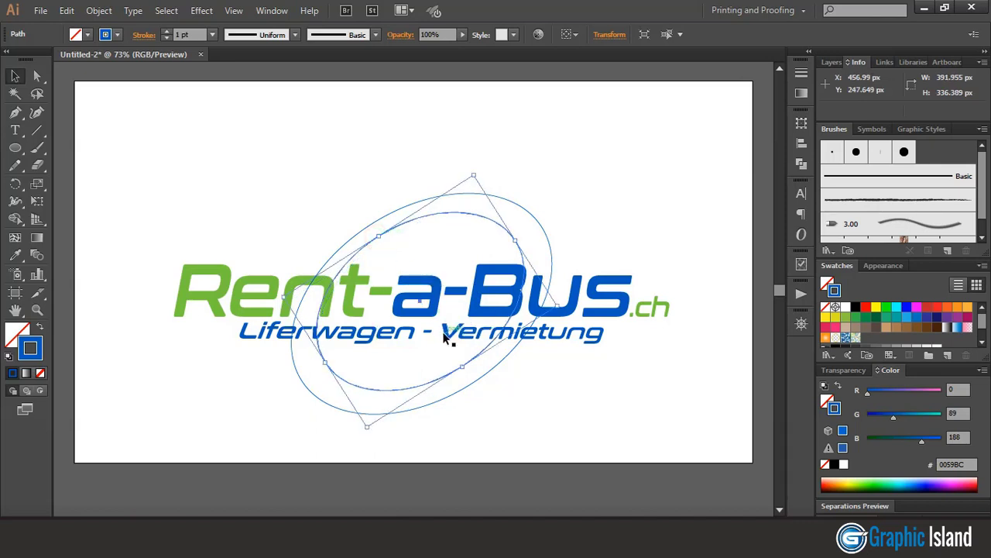
left_click_drag(463, 365, 463, 370)
left_click(466, 348)
Draw an unfilled rectangle about 959 by 174 px around the logo name and tagline, crossing both ellipses
left_click(15, 147)
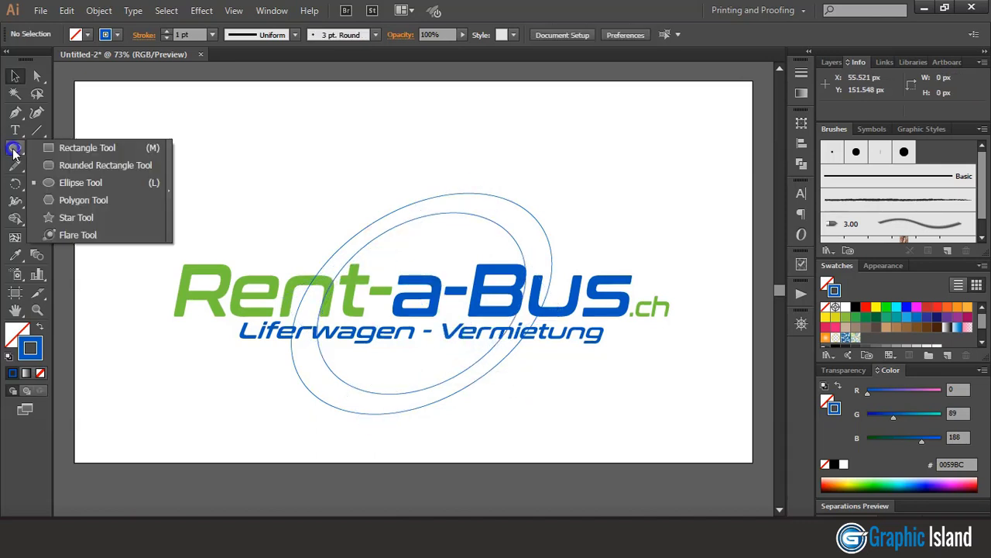
left_click(62, 146)
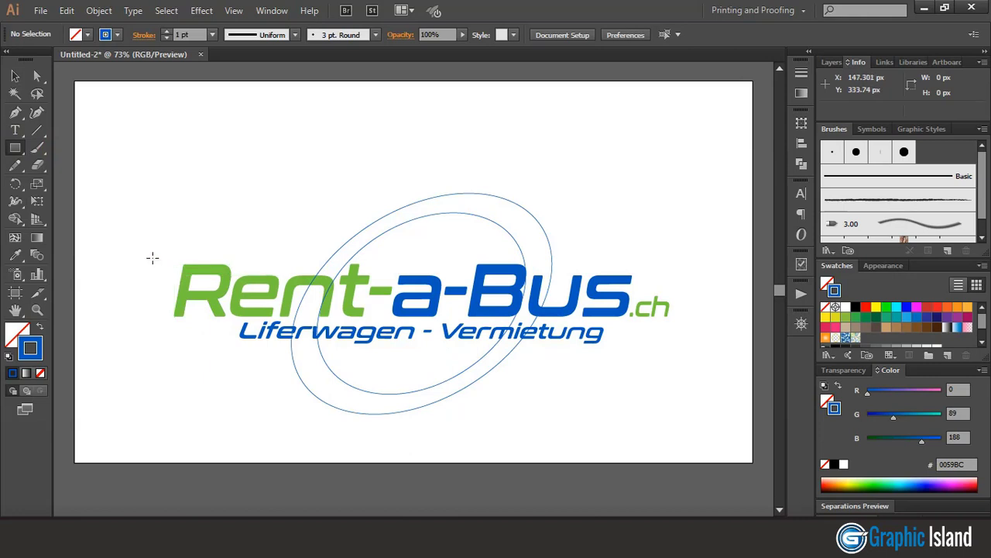
left_click_drag(153, 258, 663, 350)
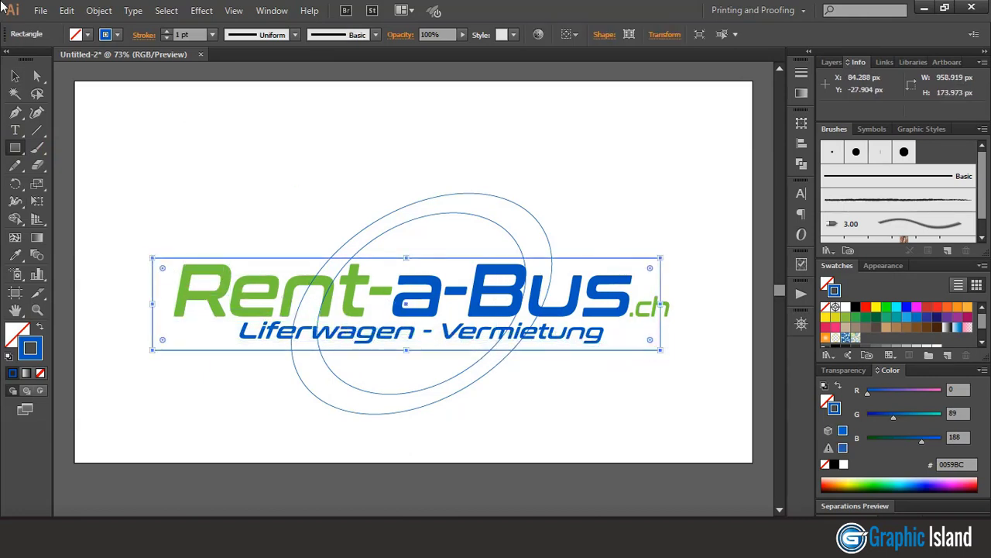
Center the rectangle, both ellipses and the logo text horizontally on each other, and reselect only the rectangle and ellipses
left_click(15, 75)
left_click(155, 173)
left_click_drag(154, 172, 588, 426)
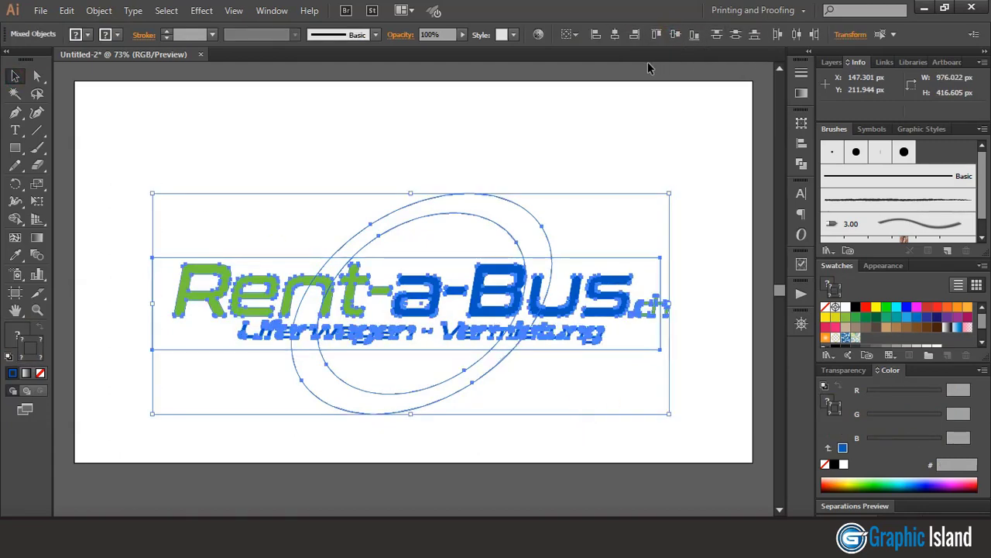
left_click(617, 36)
left_click(590, 97)
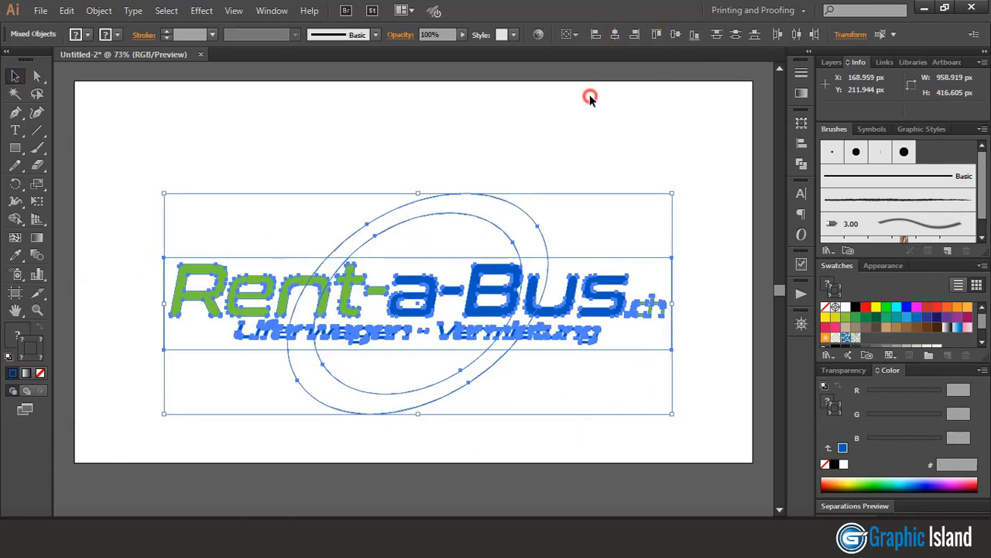
left_click_drag(361, 235, 382, 260)
Use the Shape Builder with a 00FF00 green fill to form the ring segments above and below the rectangle
left_click(15, 219)
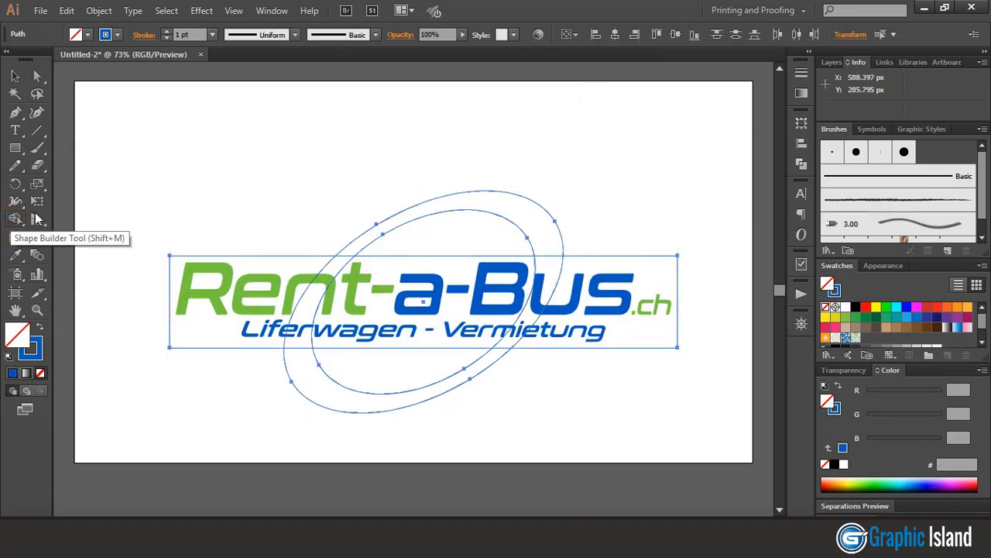
left_click(884, 307)
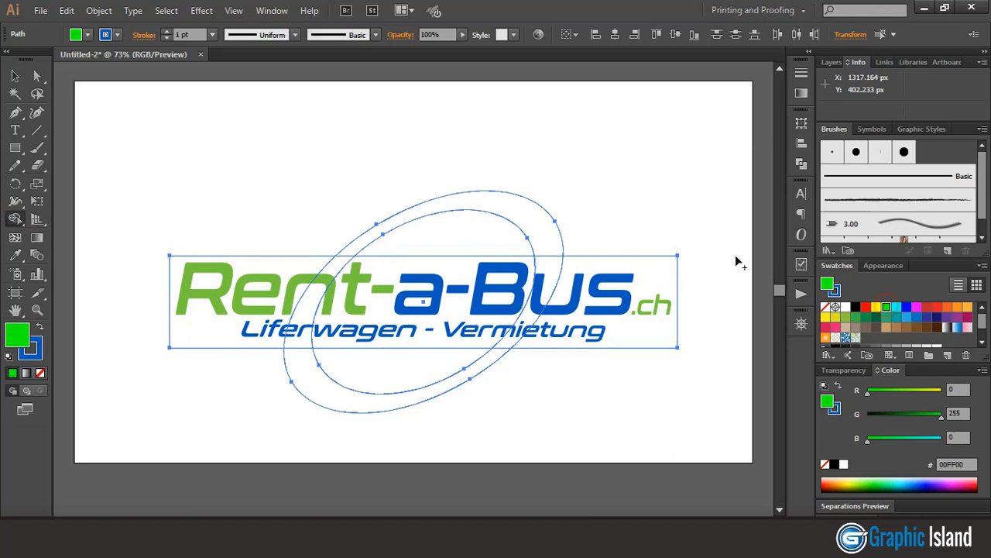
left_click(544, 229)
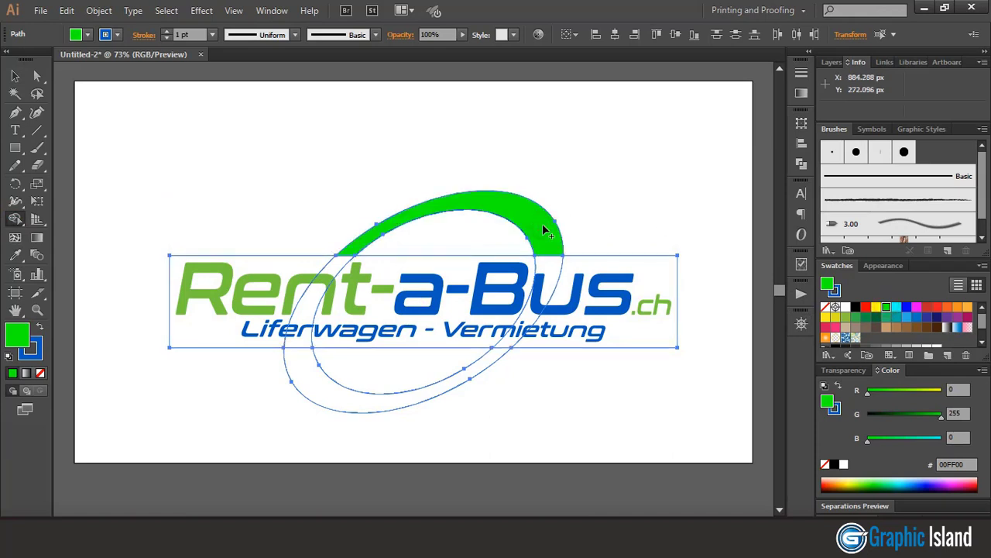
left_click(351, 406)
key("v")
left_click(128, 148)
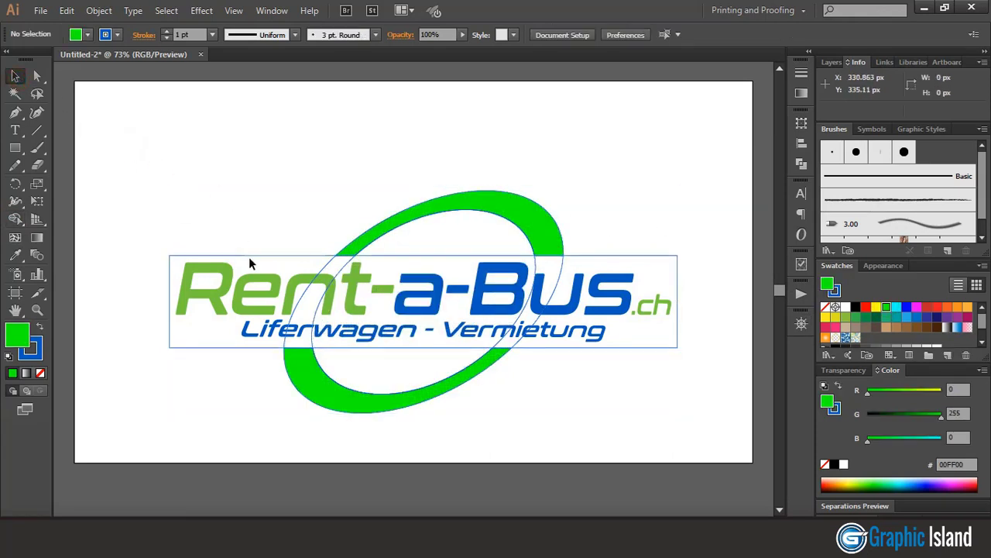
Delete the rectangle outline and the leftover ellipse segments crossing the logo text
key("slash")
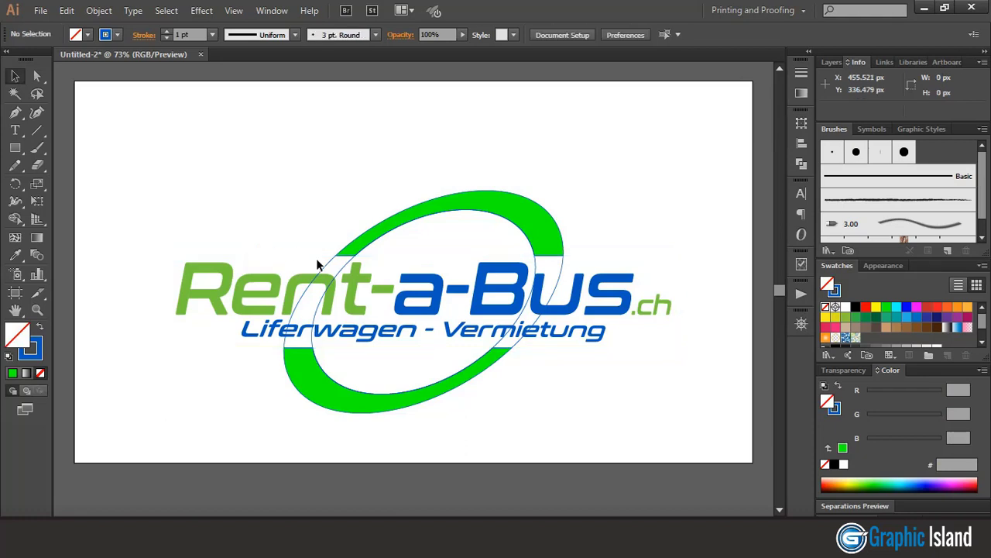
left_click(321, 261)
left_click(342, 268)
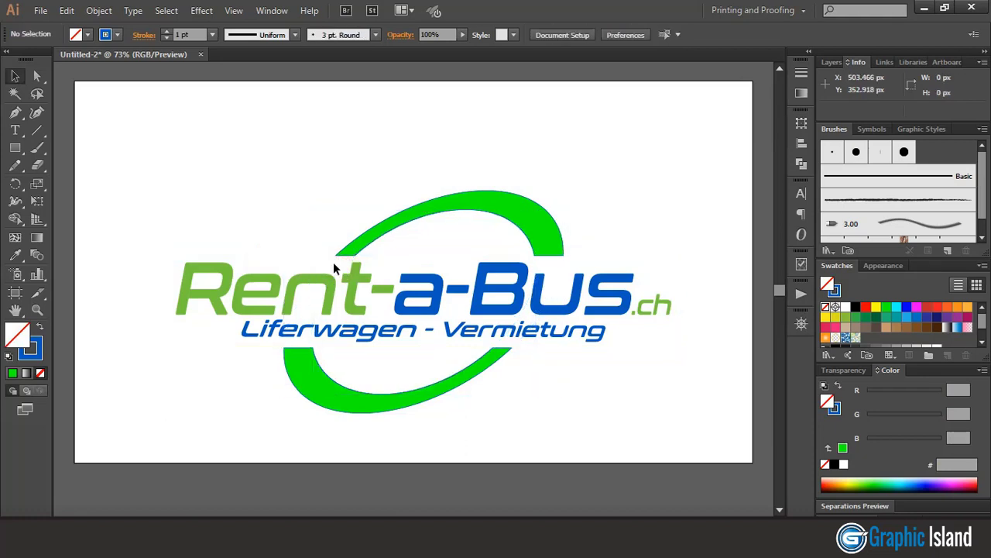
Remove the stroke from the upper and lower green crescents
left_click(421, 207)
left_click(307, 376, "shift")
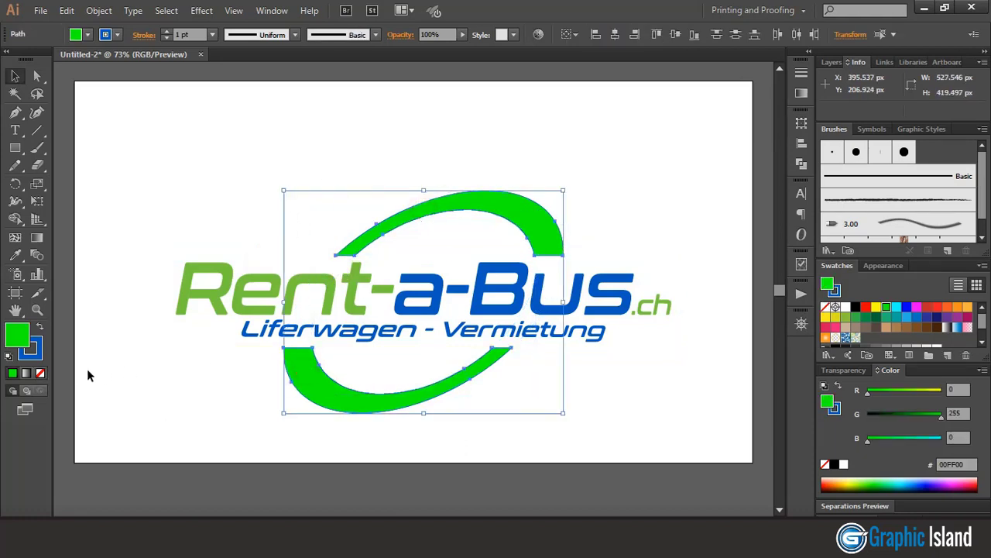
left_click(40, 373)
left_click(117, 328)
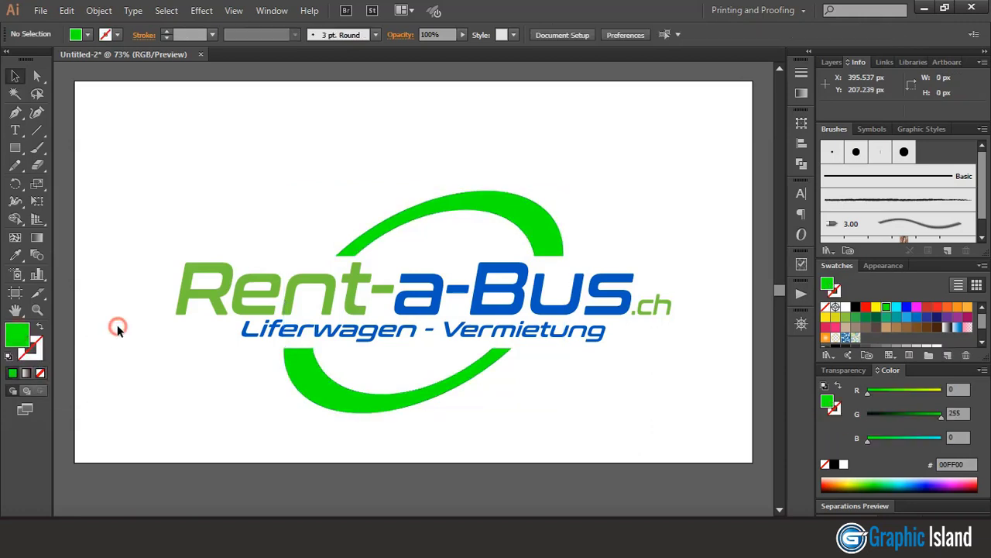
Recolor the upper crescent with the logo green 77C63F sampled from the letter R
left_click(441, 209)
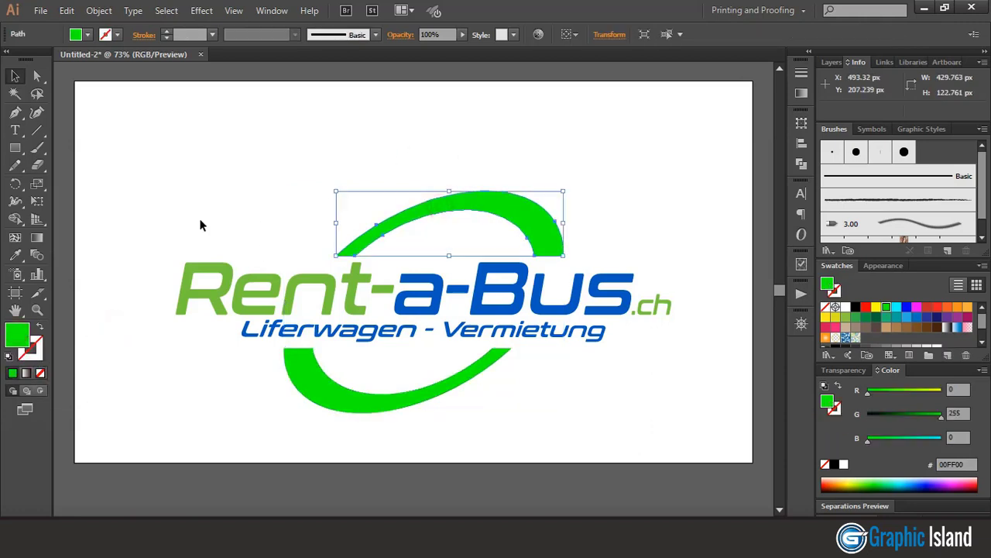
left_click(16, 256)
left_click(188, 287)
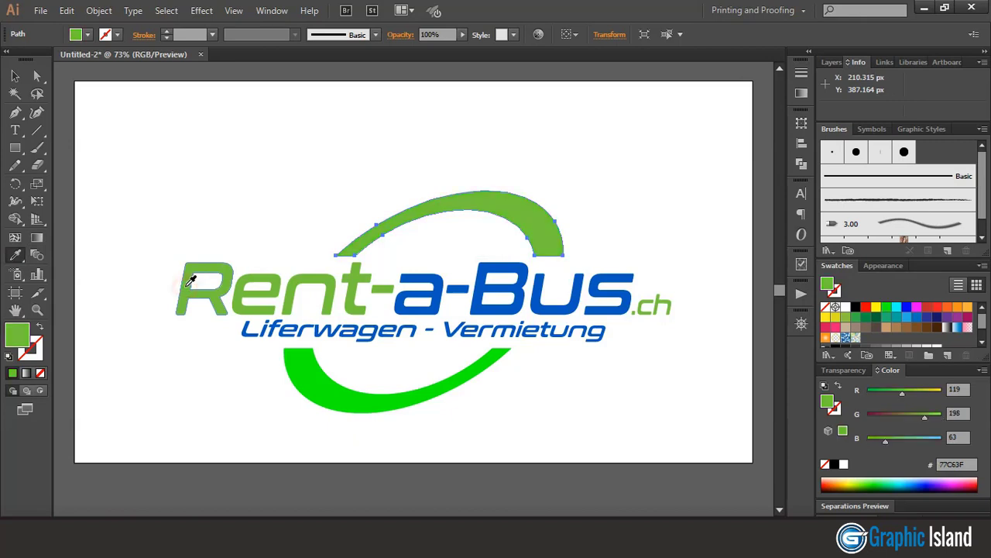
left_click(14, 75)
left_click(160, 133)
Recolor the lower crescent with the logo blue 0059BC sampled from the letter B
left_click(321, 386)
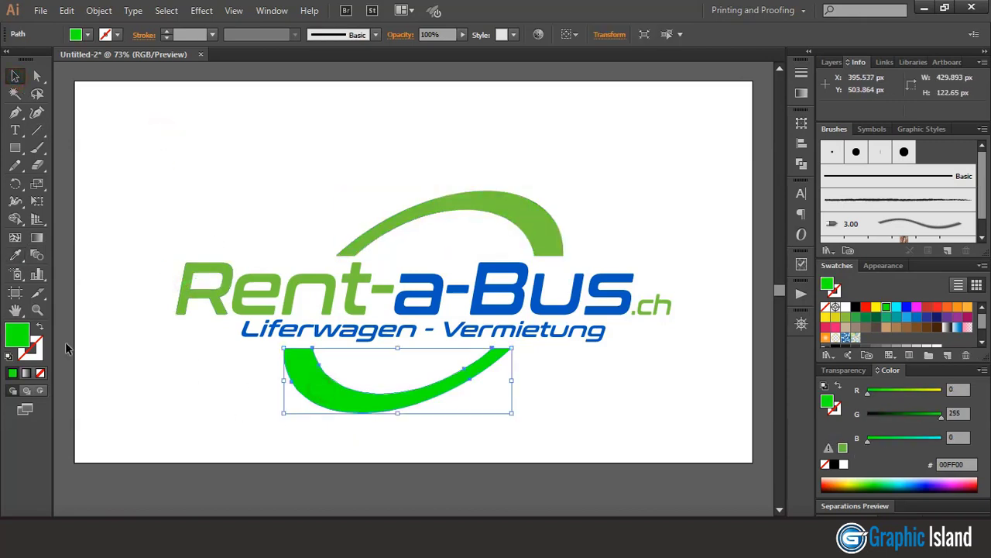
left_click(17, 260)
left_click(511, 292)
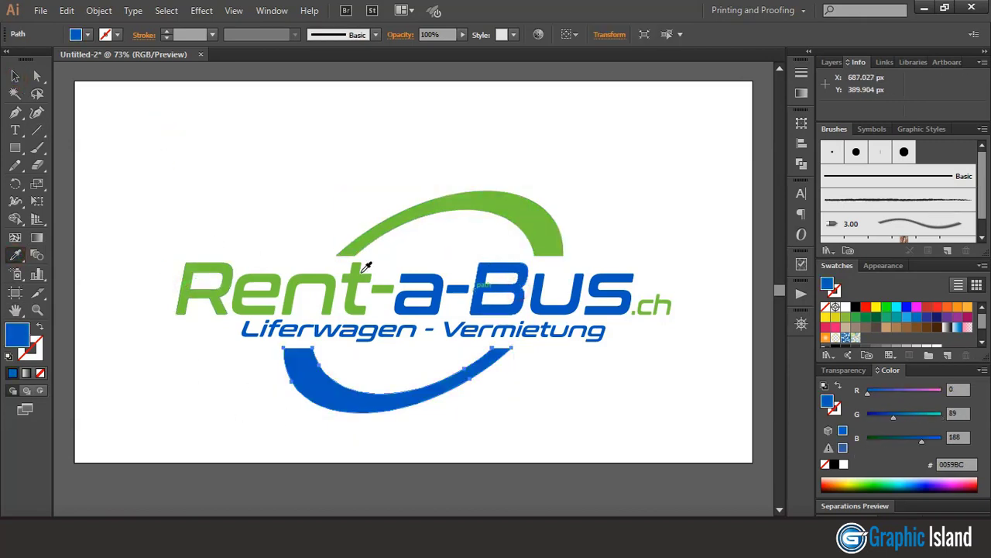
left_click(16, 75)
left_click(251, 212)
Set up a web export of the logo as PNG-24 with transparency, fitting the preview to the screen
key("ctrl+0")
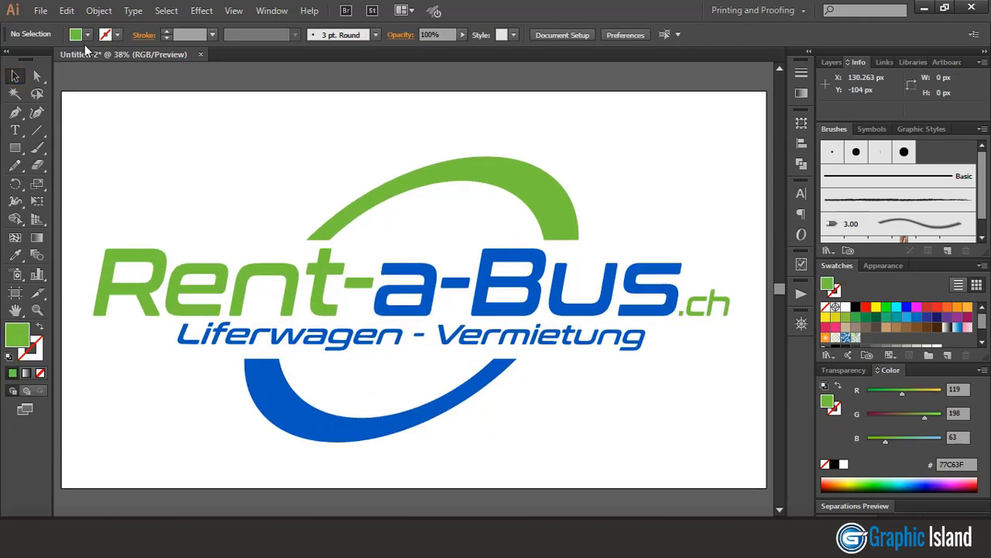
left_click(40, 10)
left_click(87, 192)
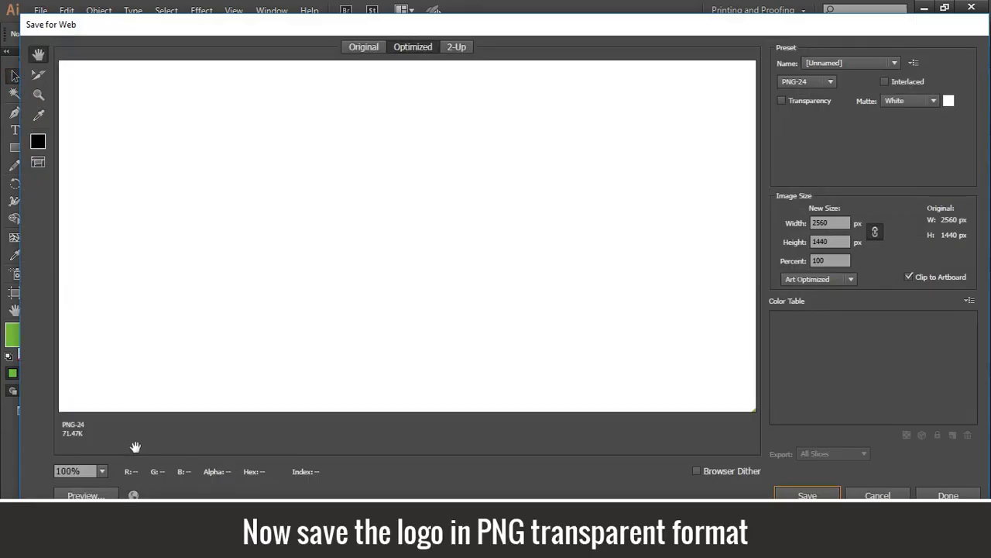
left_click(101, 471)
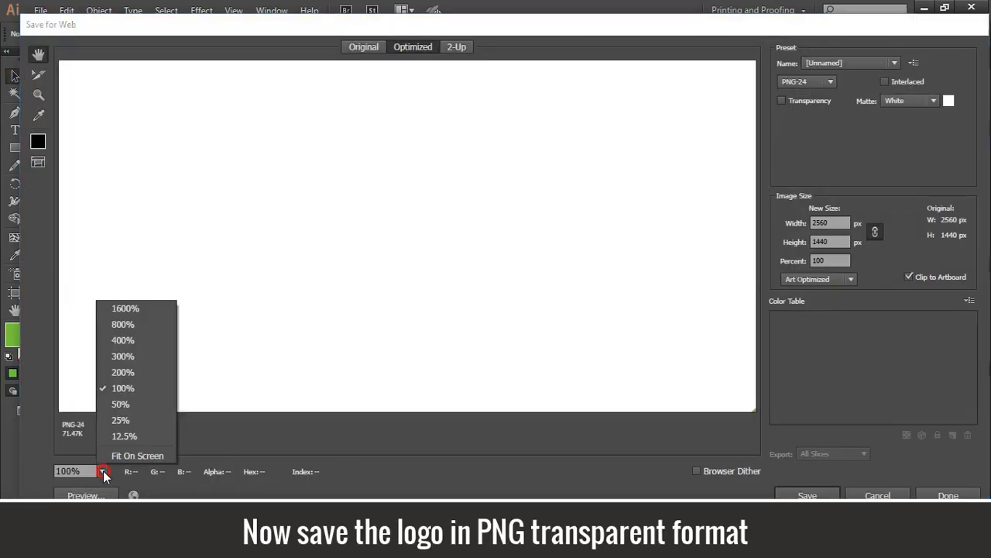
left_click(122, 457)
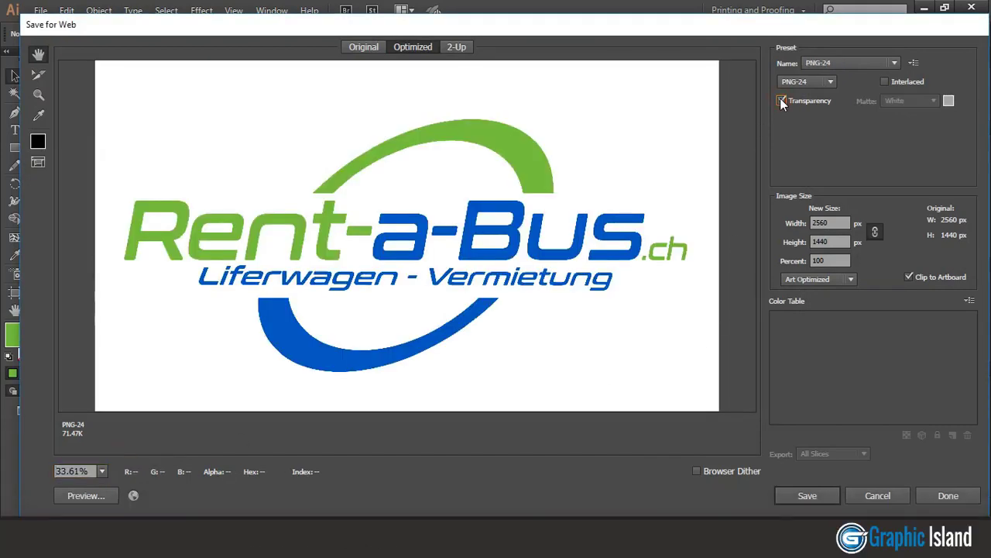
left_click(781, 100)
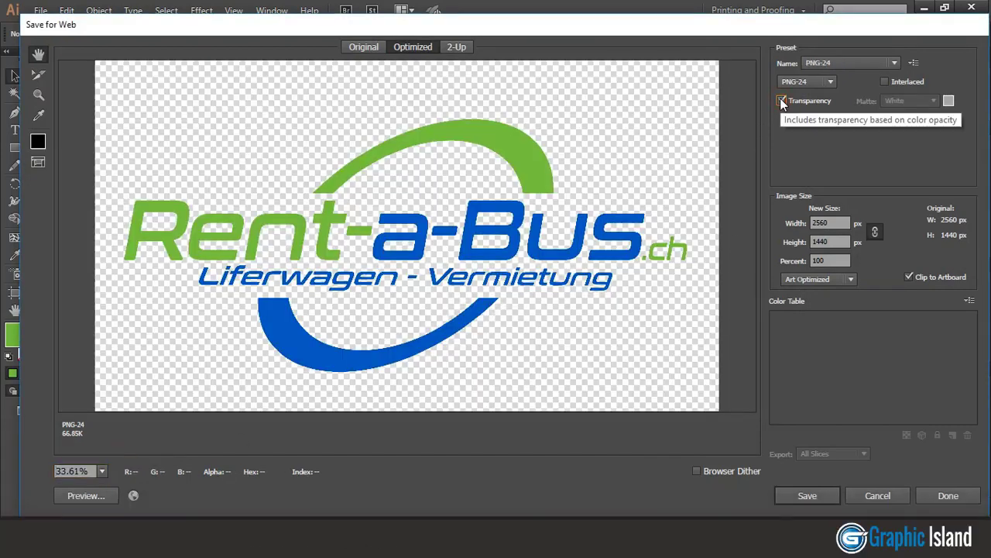
Save the exported logo to the Desktop as rrrr.png
left_click(810, 500)
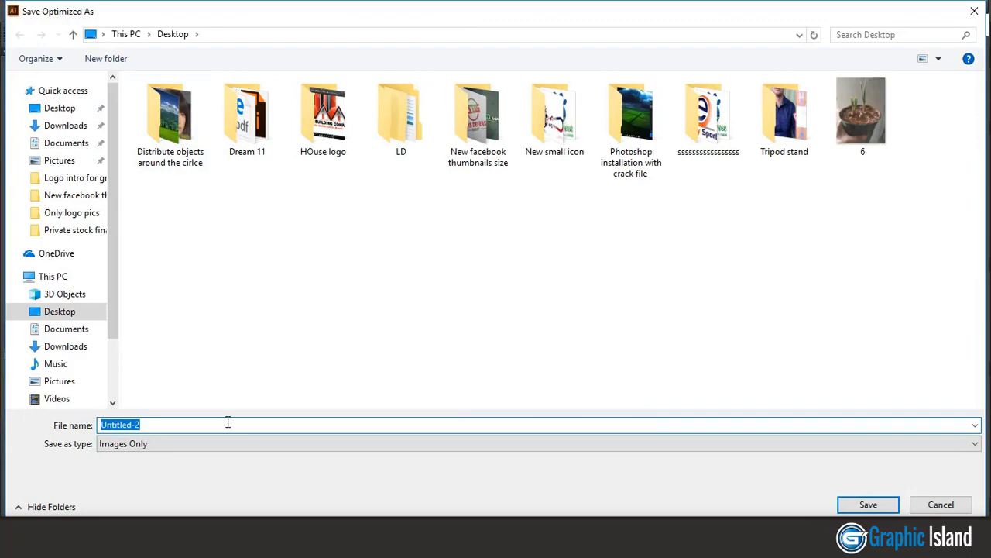
type("ren")
left_click(868, 504)
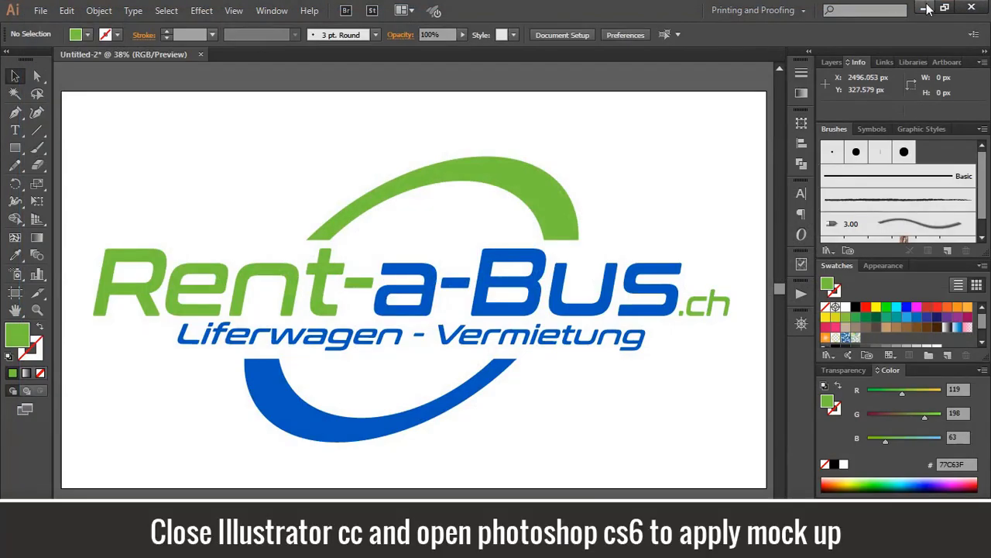
Minimize Illustrator and launch Adobe Photoshop CS6 (64 Bit)
left_click(927, 8)
key("super")
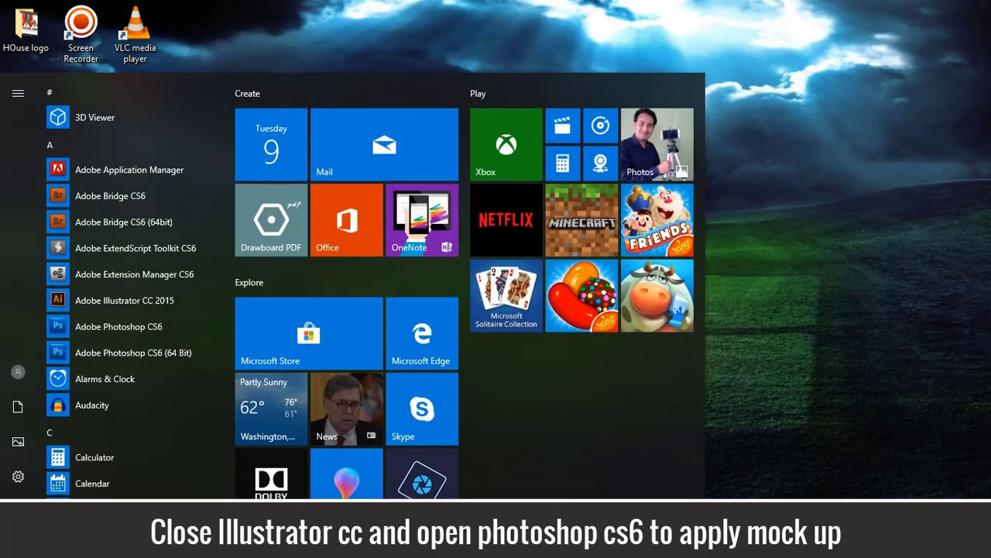
left_click(124, 352)
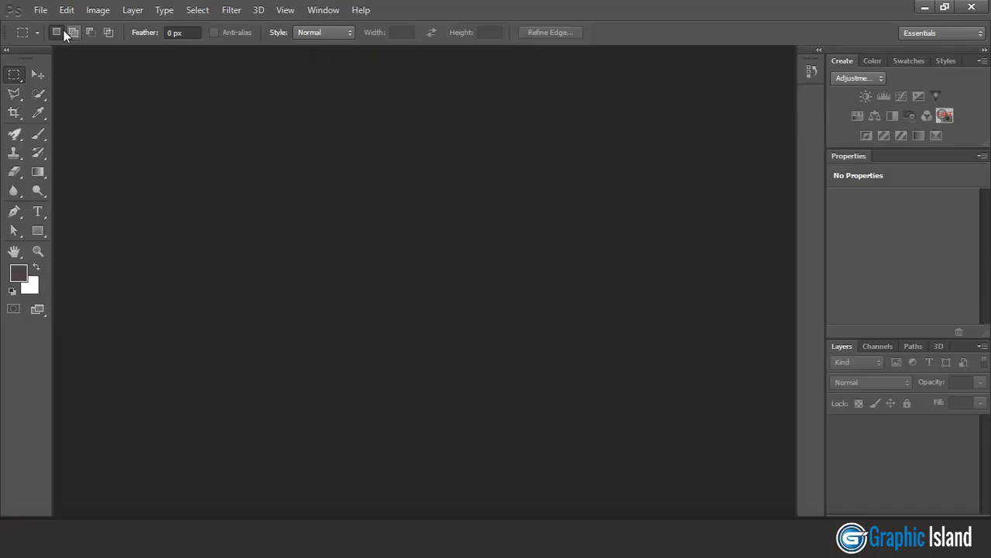
Open the exported logo image rrrr.png from the Desktop
left_click(39, 9)
left_click(54, 38)
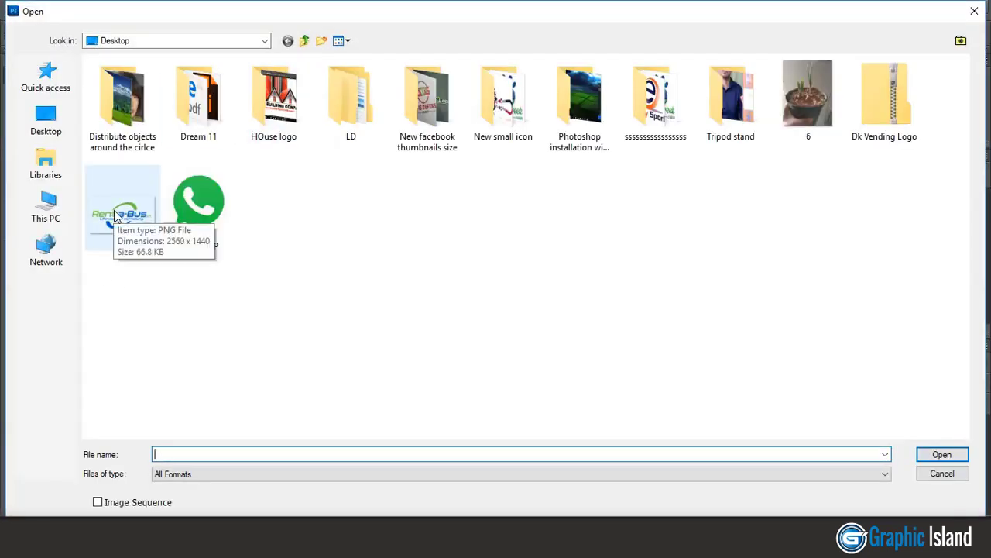
double_click(114, 210)
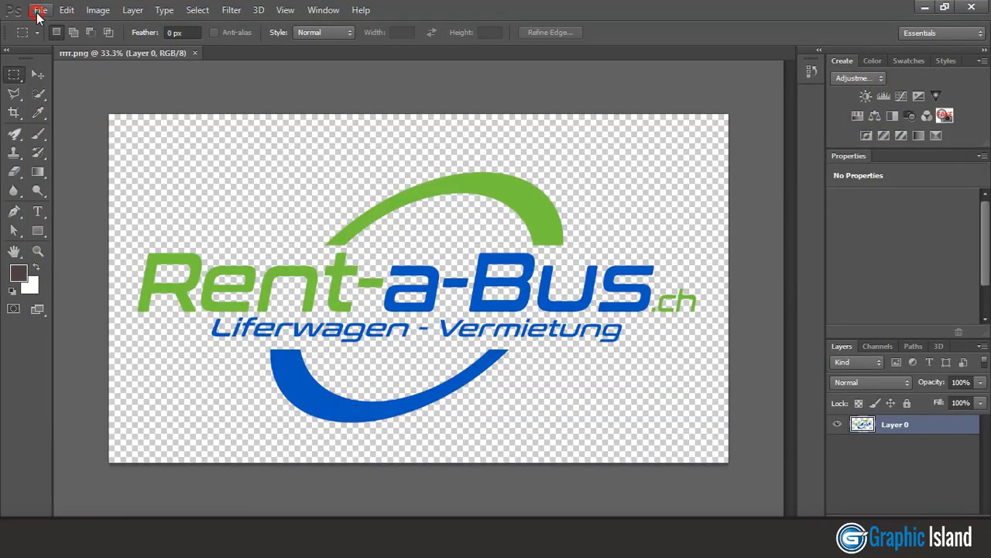
Open the mockup file Logo-Mock-up close up.psd from the mockup folder on Local Disk (E:)
left_click(39, 10)
left_click(54, 38)
left_click(45, 208)
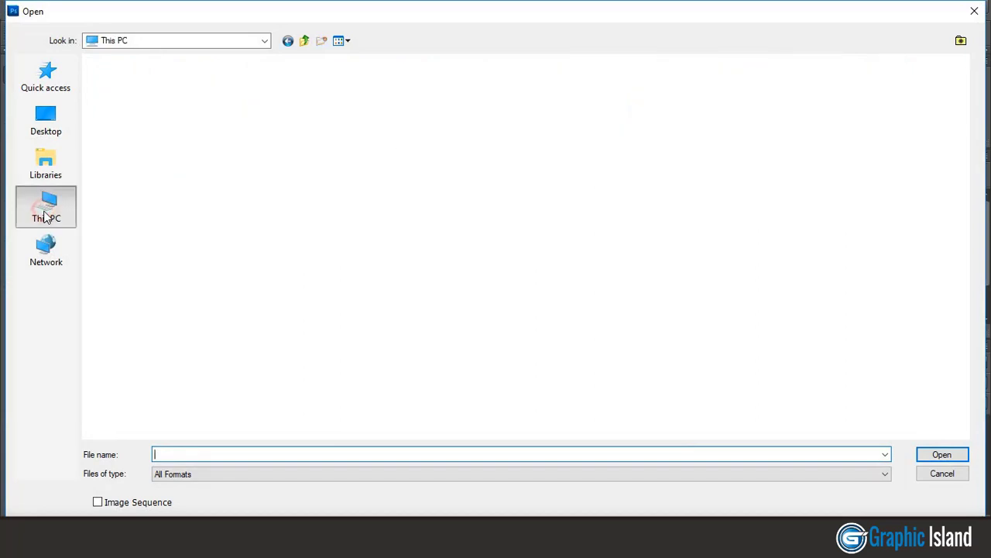
double_click(481, 186)
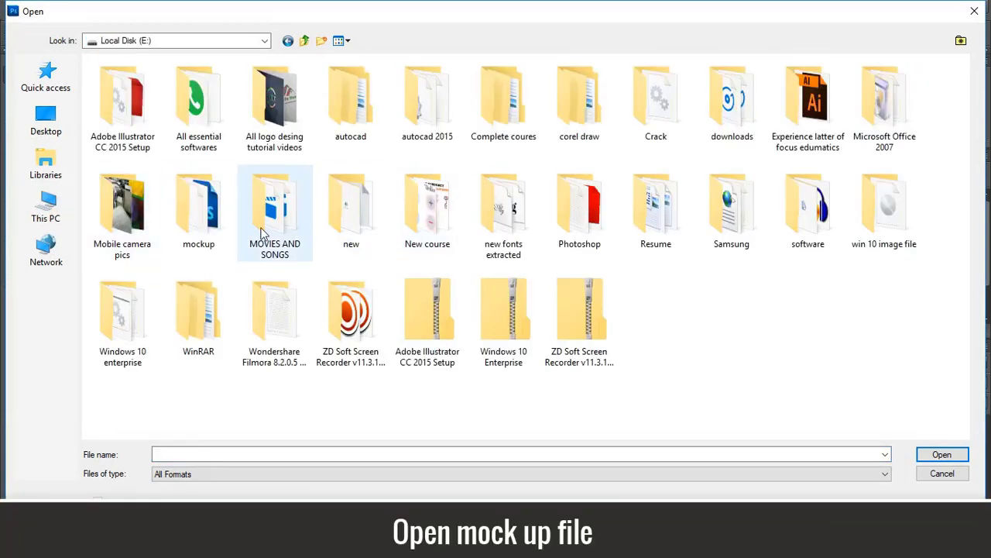
double_click(199, 224)
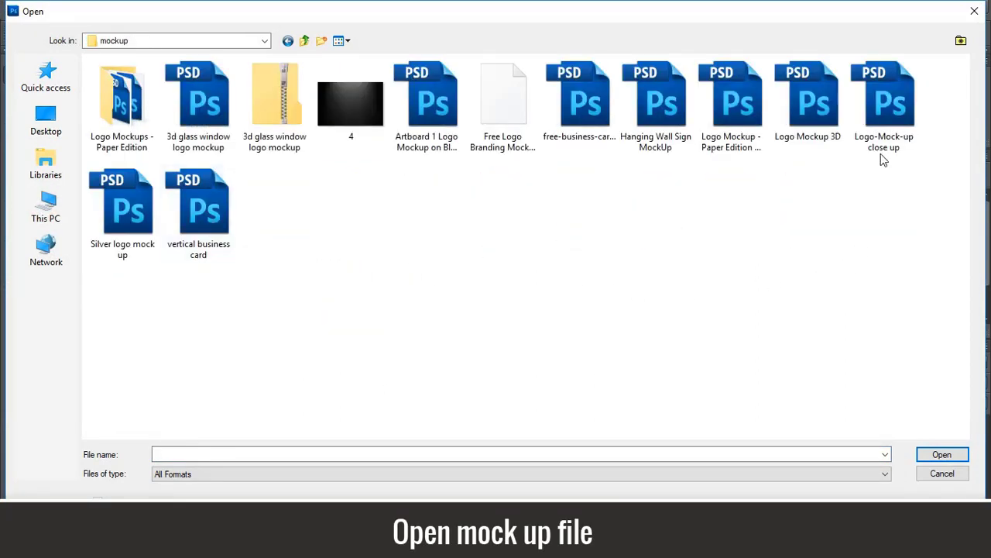
double_click(884, 155)
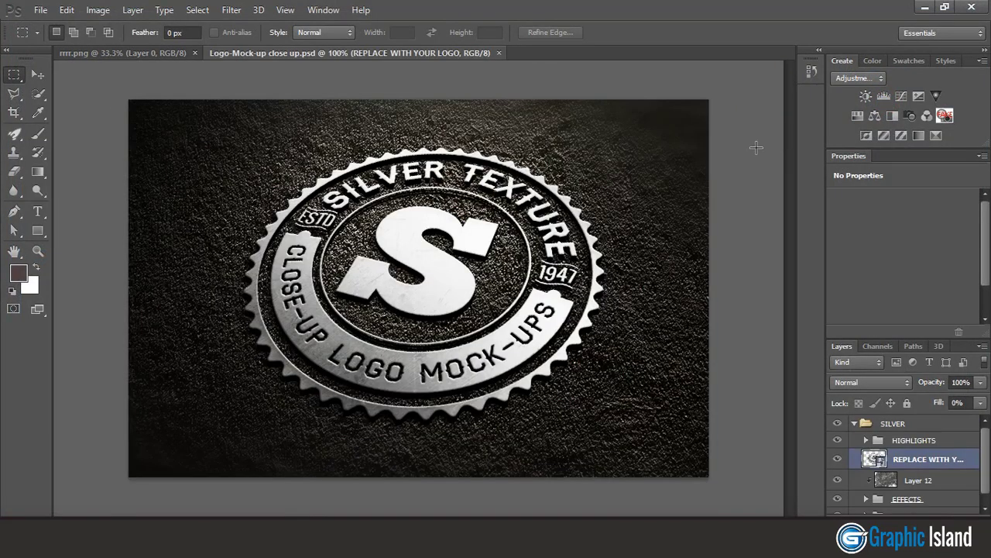
Open the REPLACE WITH YOUR LOGO smart object for editing and bring the logo from rrrr.png into it with the Move tool
double_click(874, 459)
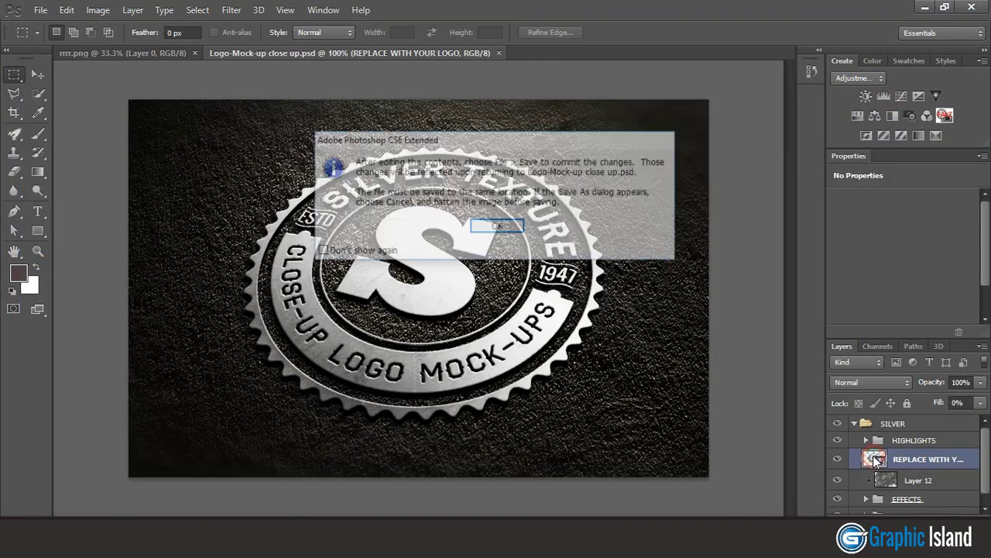
left_click(505, 226)
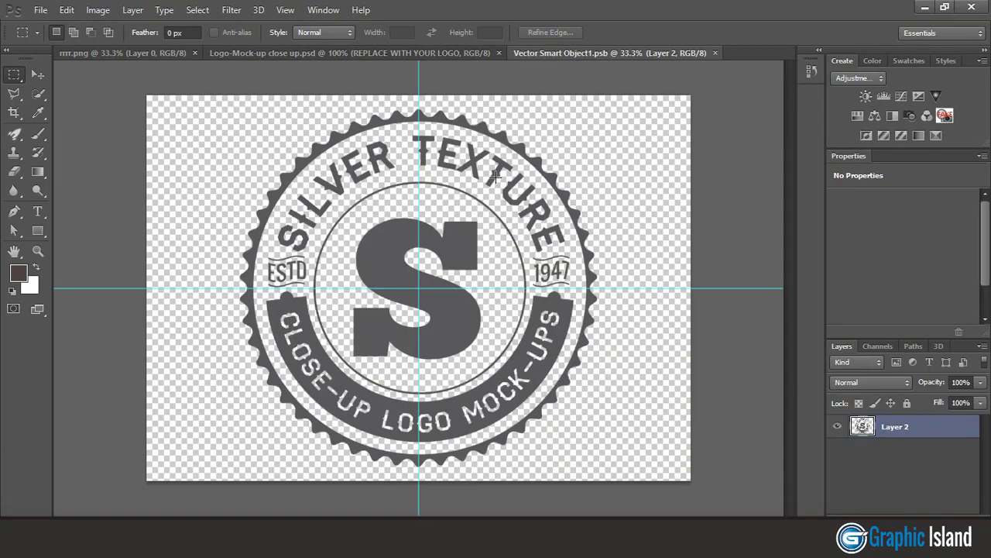
left_click(127, 56)
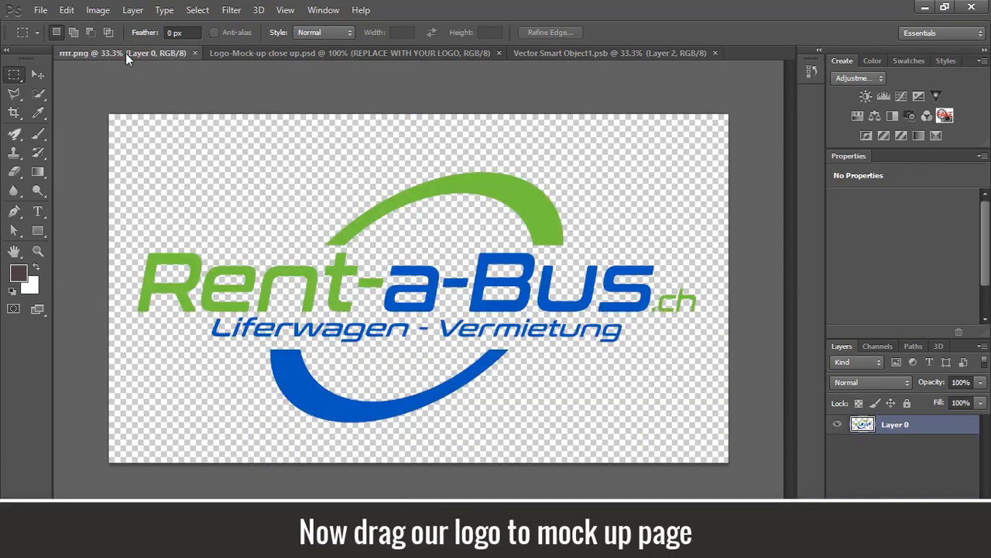
left_click(38, 75)
left_click_drag(410, 191, 410, 254)
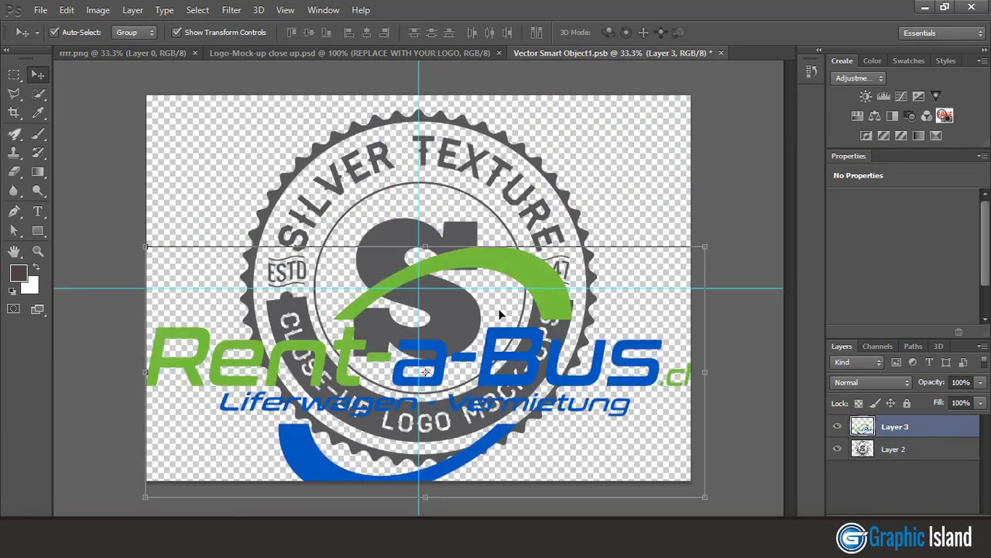
Scale the Rent-a-Bus.ch logo down slightly to fit within the smart object canvas and centre it on the vertical guide
left_click_drag(493, 358, 496, 290)
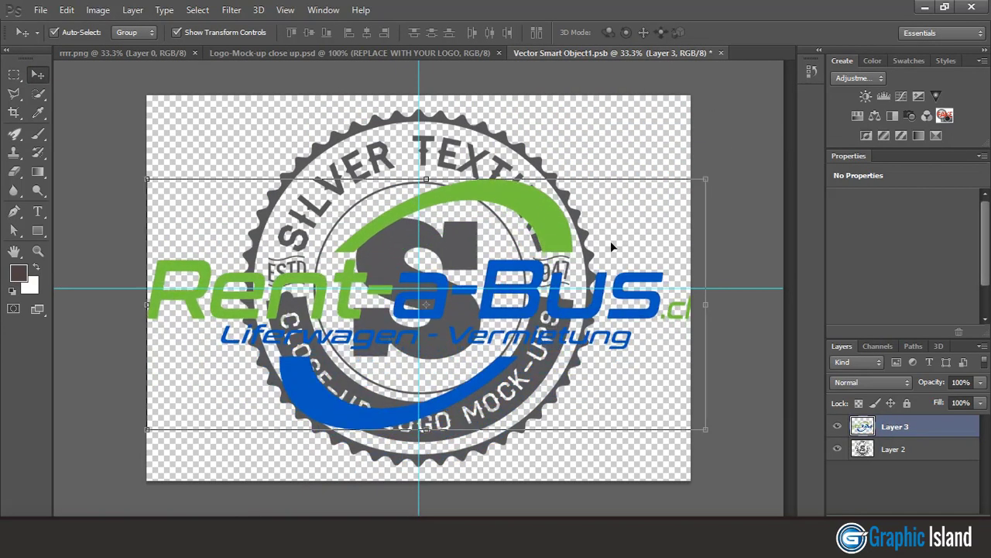
left_click_drag(706, 178, 687, 193)
left_click_drag(525, 306, 515, 299)
left_click(742, 34)
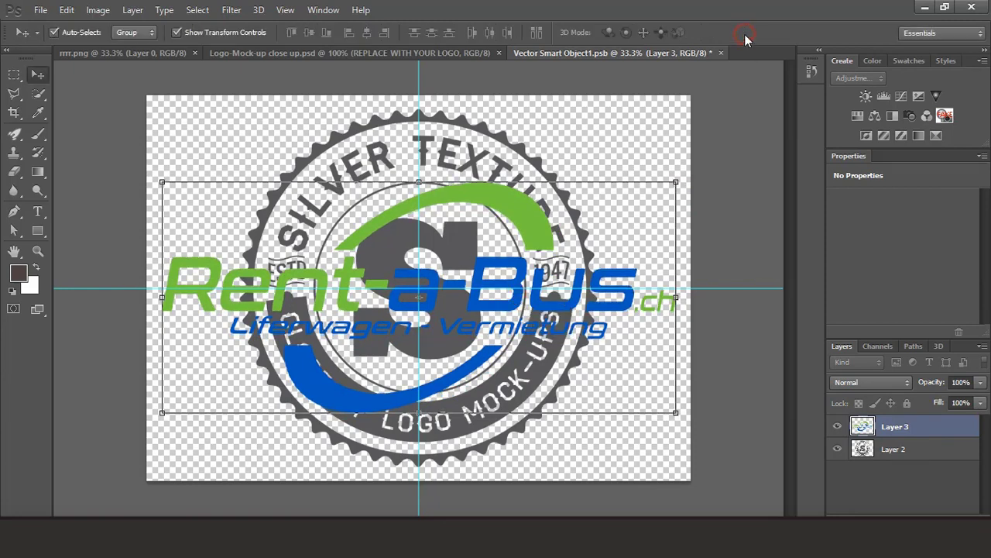
Hide the original badge on Layer 2, close the smart object with its changes saved, and return to the mockup document
left_click(837, 449)
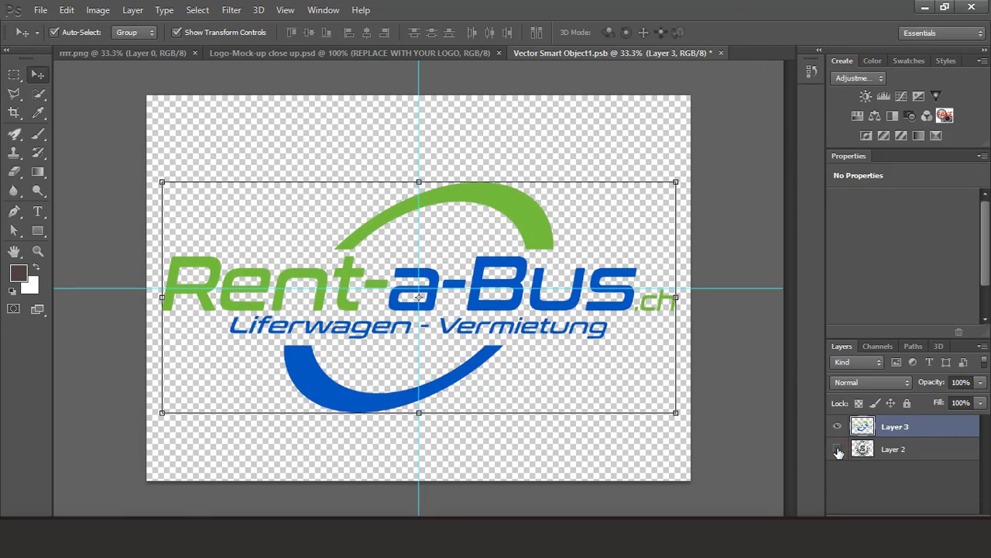
left_click(720, 54)
left_click(387, 198)
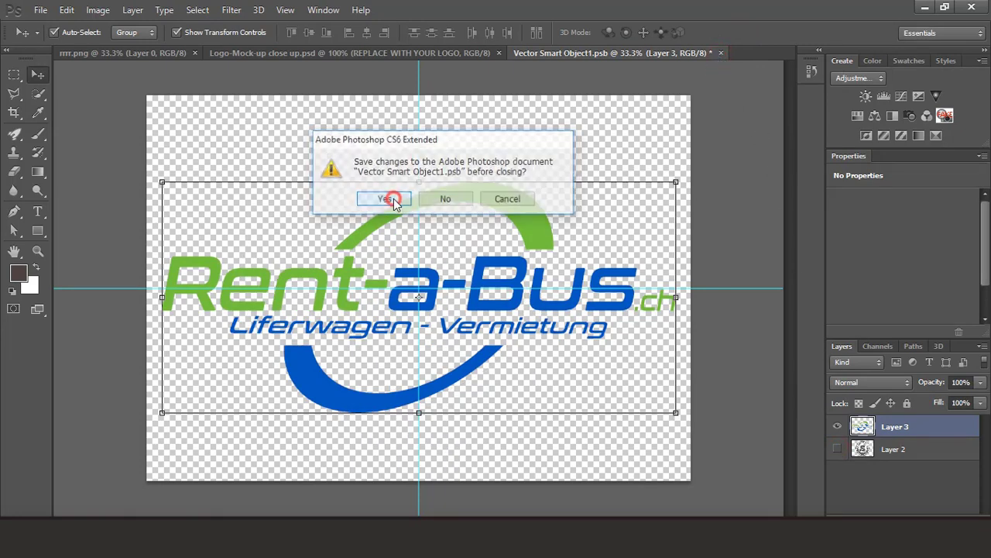
left_click(332, 52)
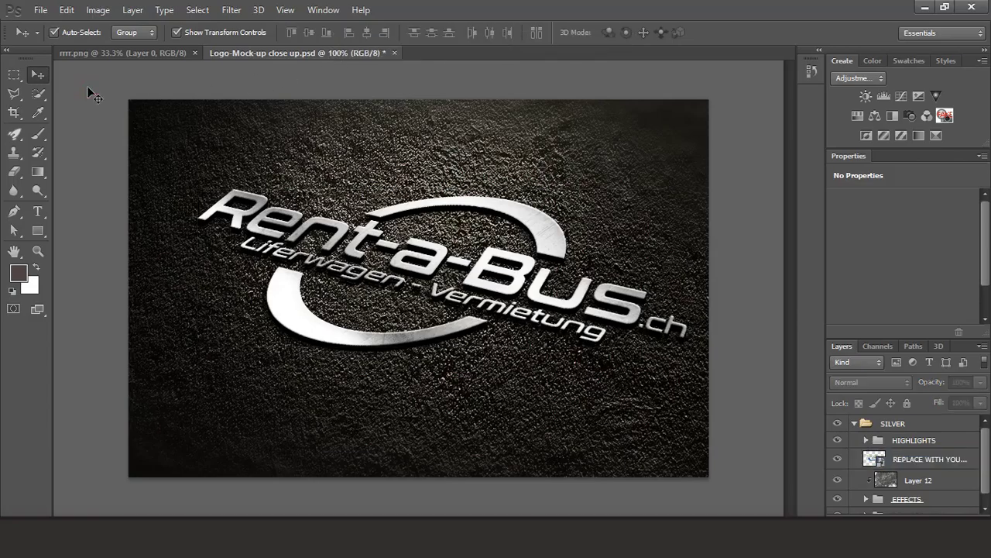